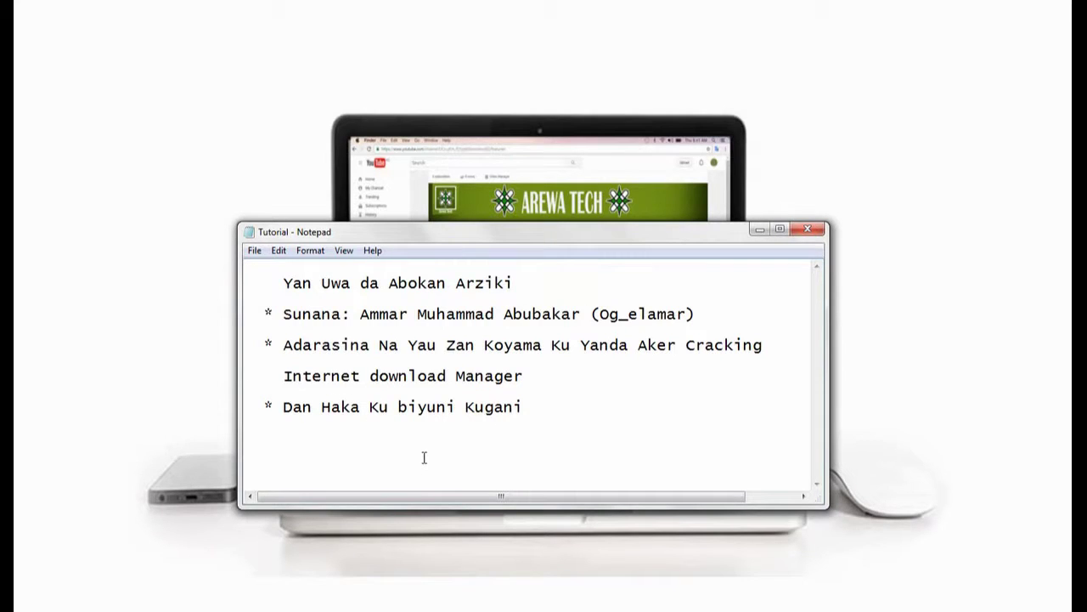
# - Minimize the notes, open the Internet Download Manager (IDM) 6.21 Build 18 zip archive in the Programs folder and enter its inner folder
pyautogui.click(759, 231)
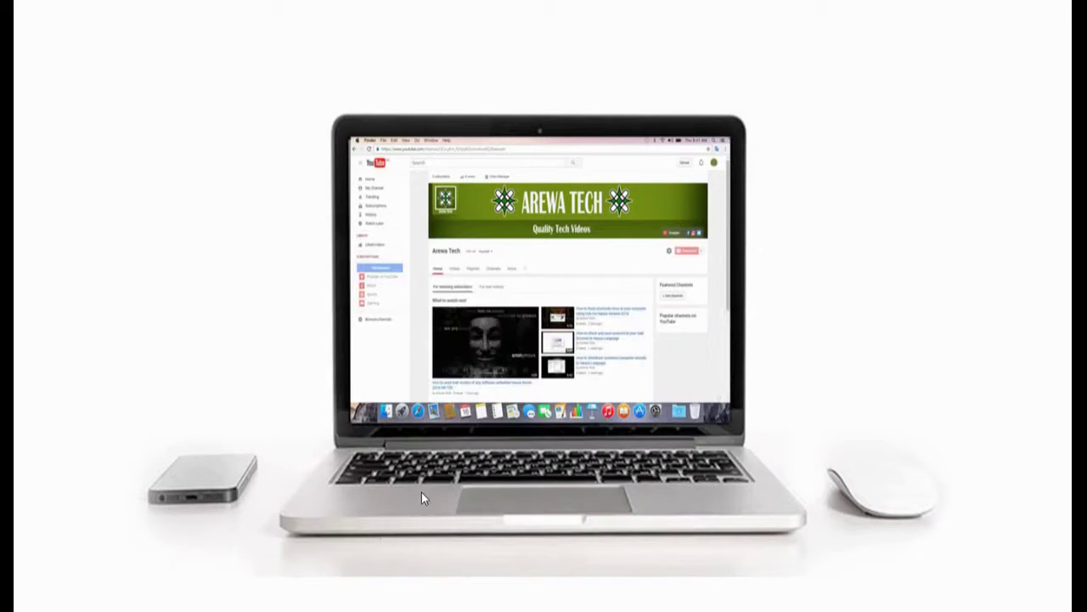
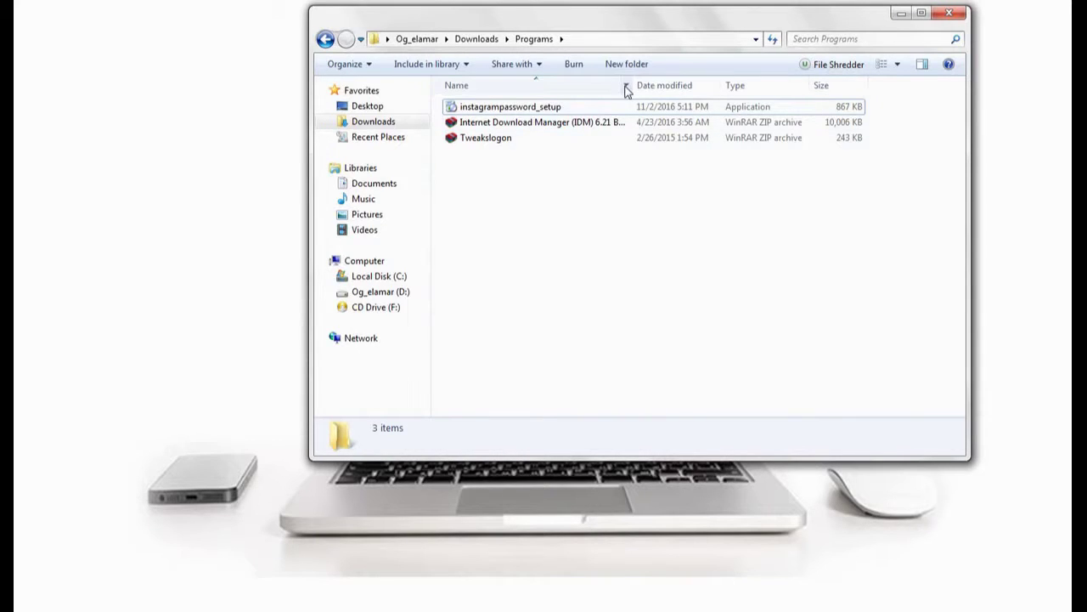
pyautogui.moveTo(633, 85); pyautogui.dragTo(716, 85)
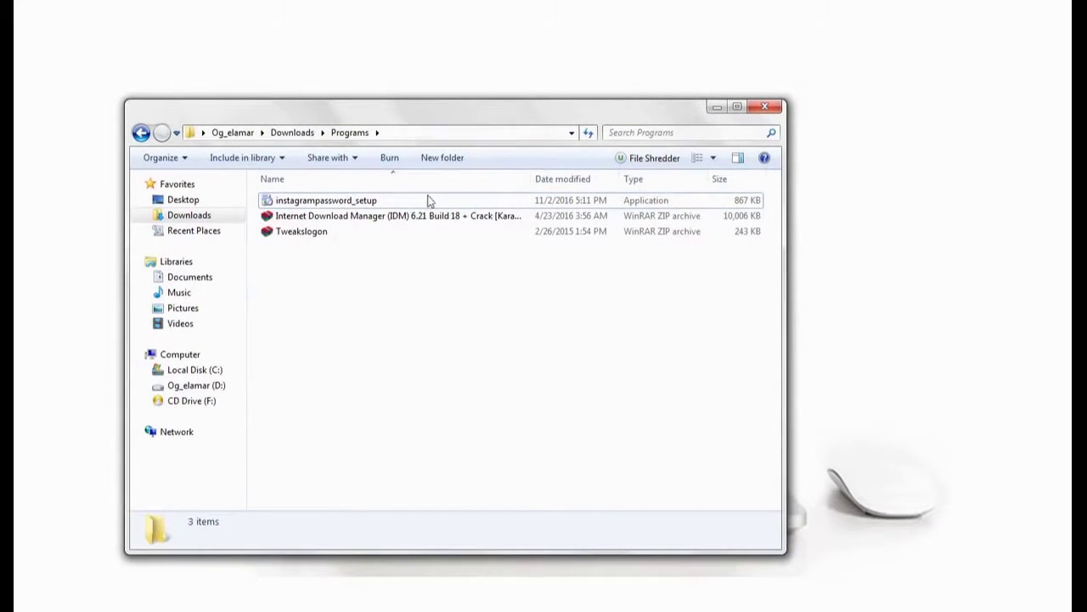
pyautogui.click(429, 219)
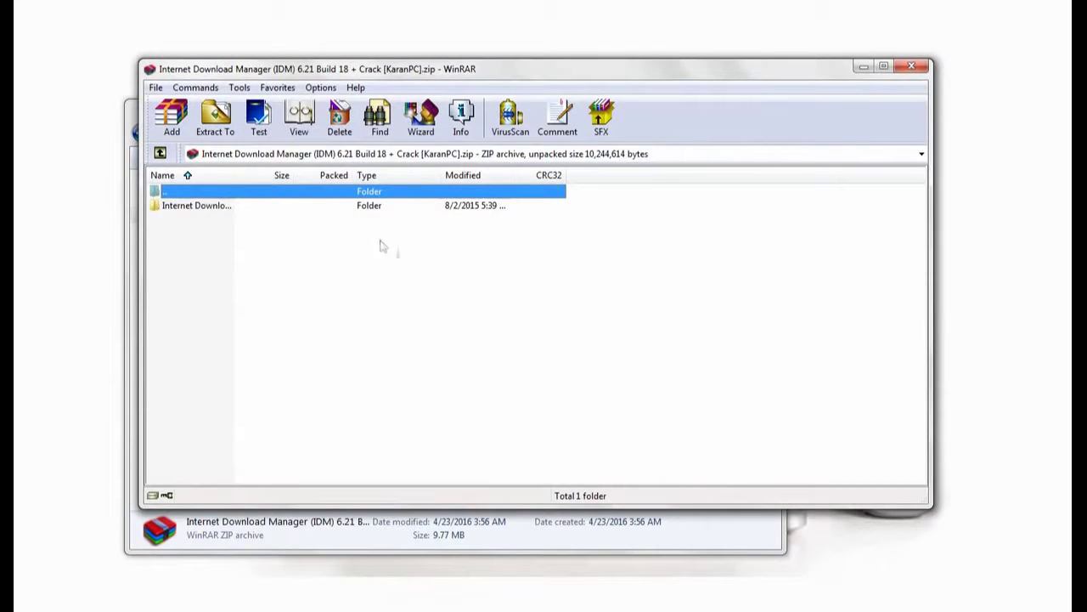
pyautogui.doubleClick(354, 207)
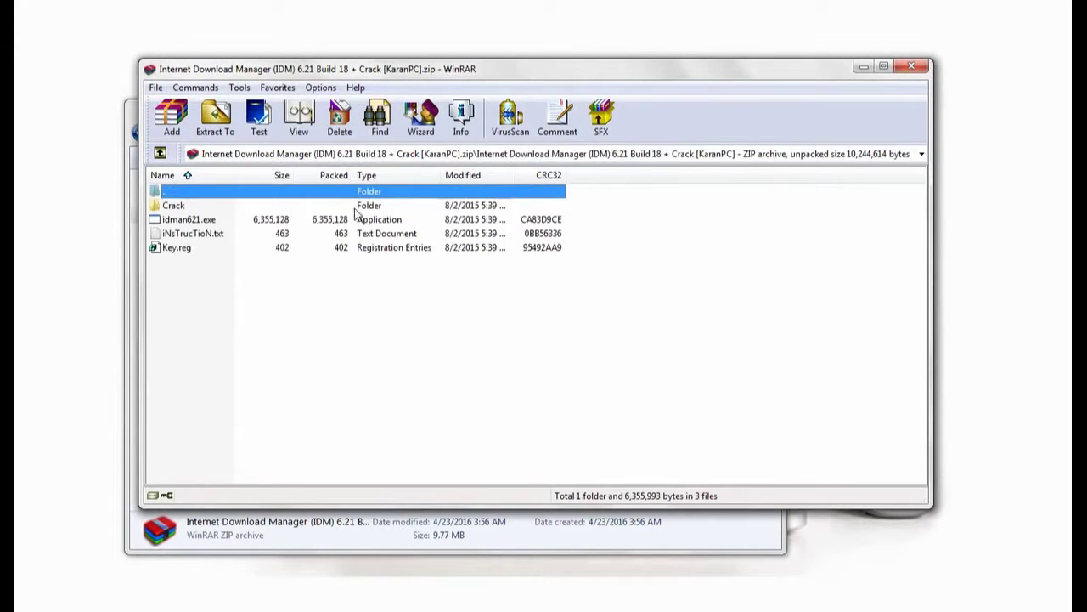
pyautogui.doubleClick(194, 221)
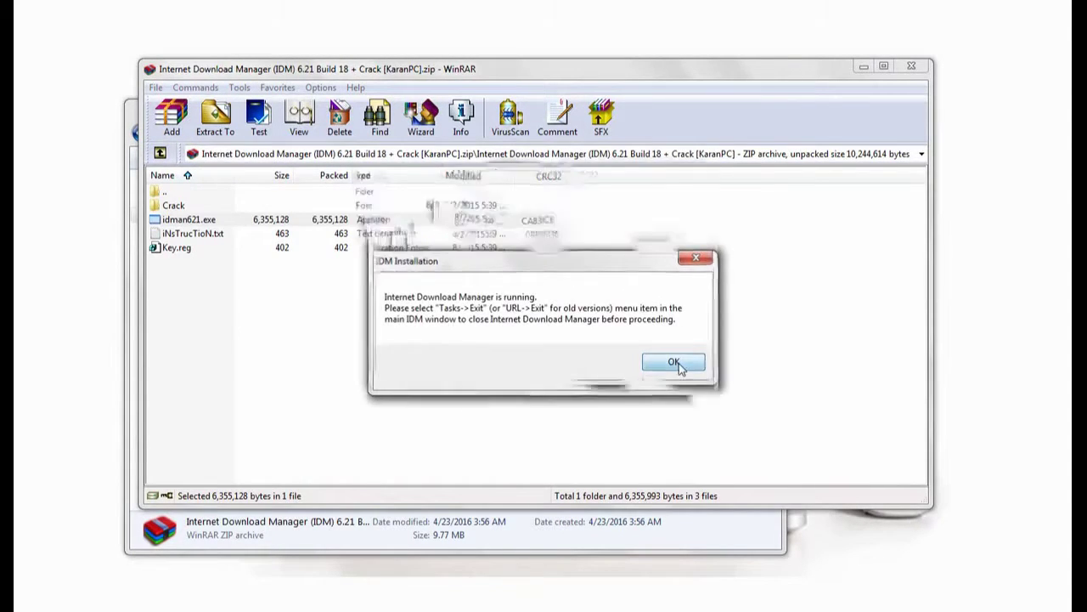
pyautogui.click(674, 362)
pyautogui.click(676, 414)
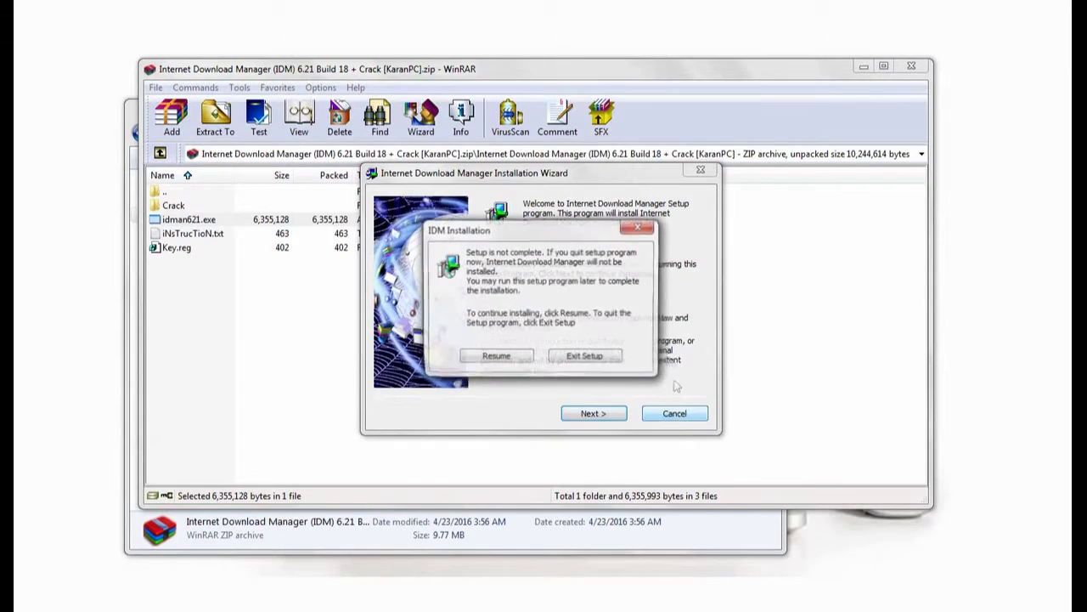
pyautogui.click(585, 357)
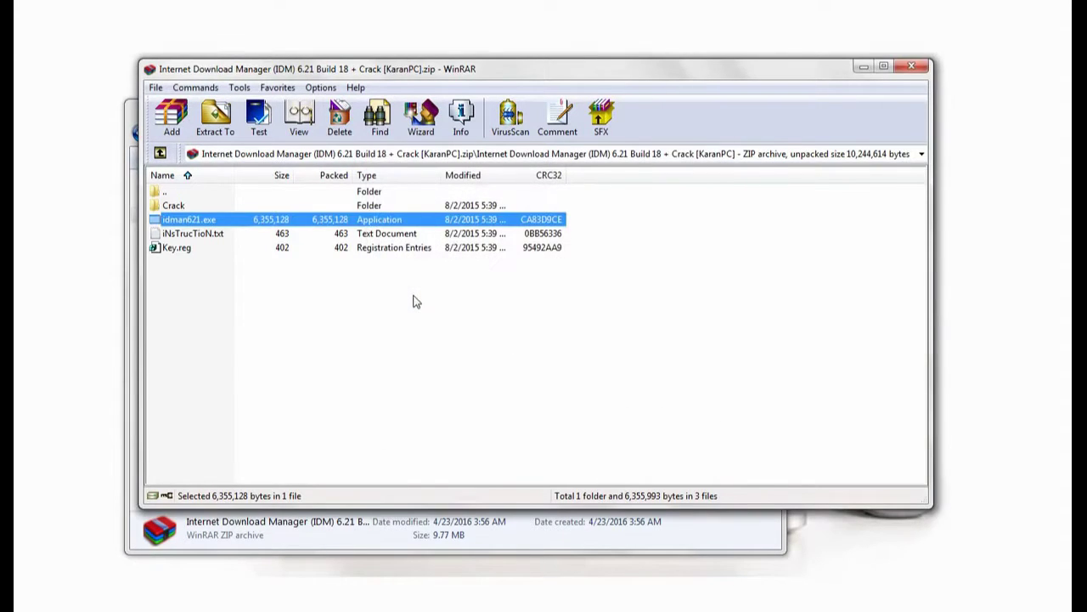
# - Extract the archive's top-level Internet Download Manager folder to the default destination path and close the archive
pyautogui.moveTo(199, 271); pyautogui.dragTo(177, 201)
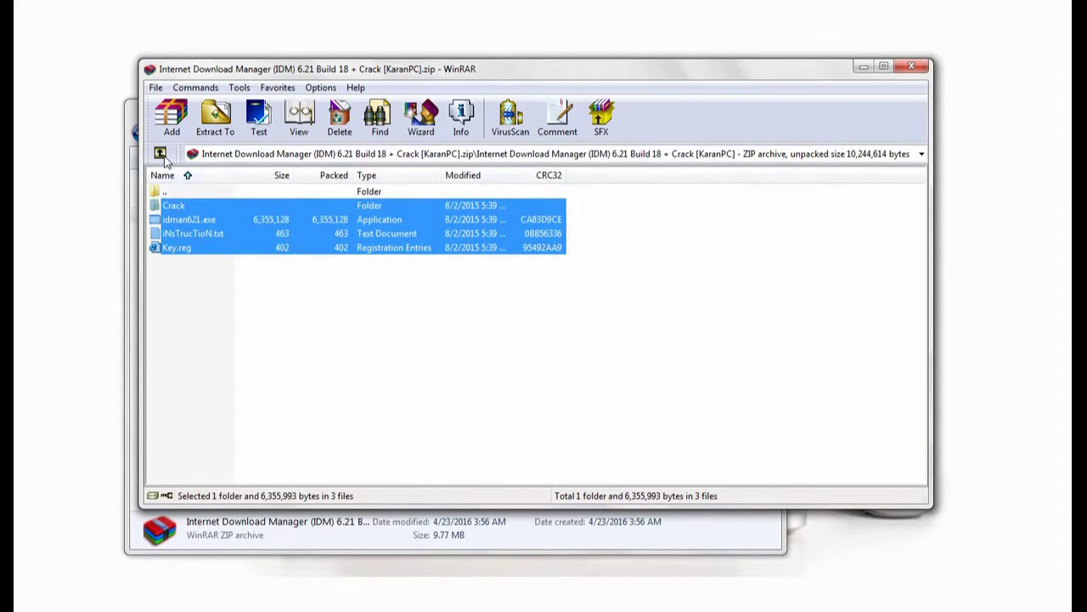
pyautogui.click(159, 153)
pyautogui.click(215, 117)
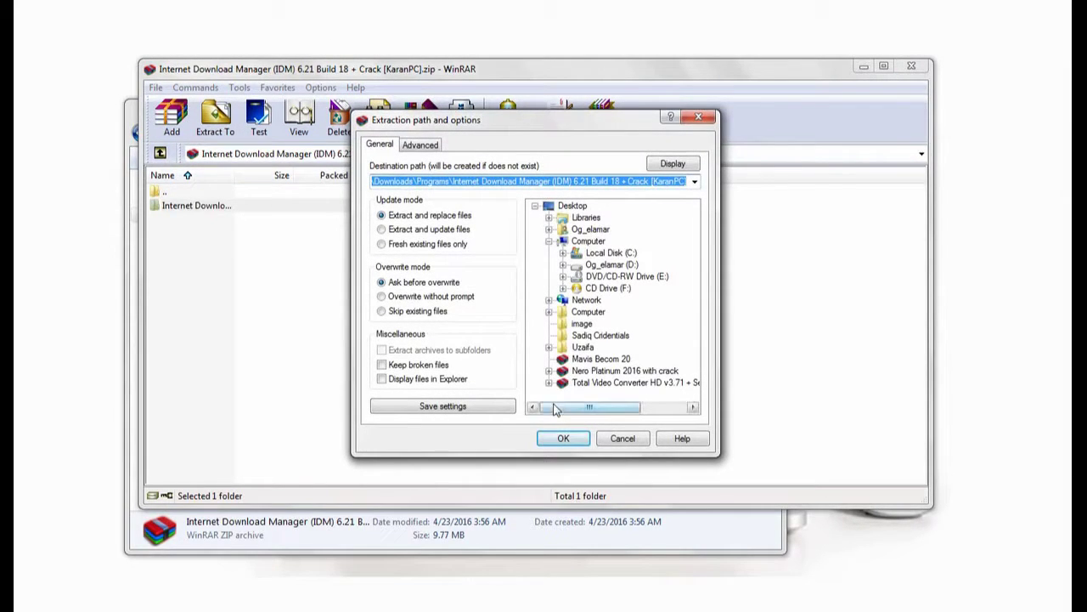
pyautogui.click(563, 438)
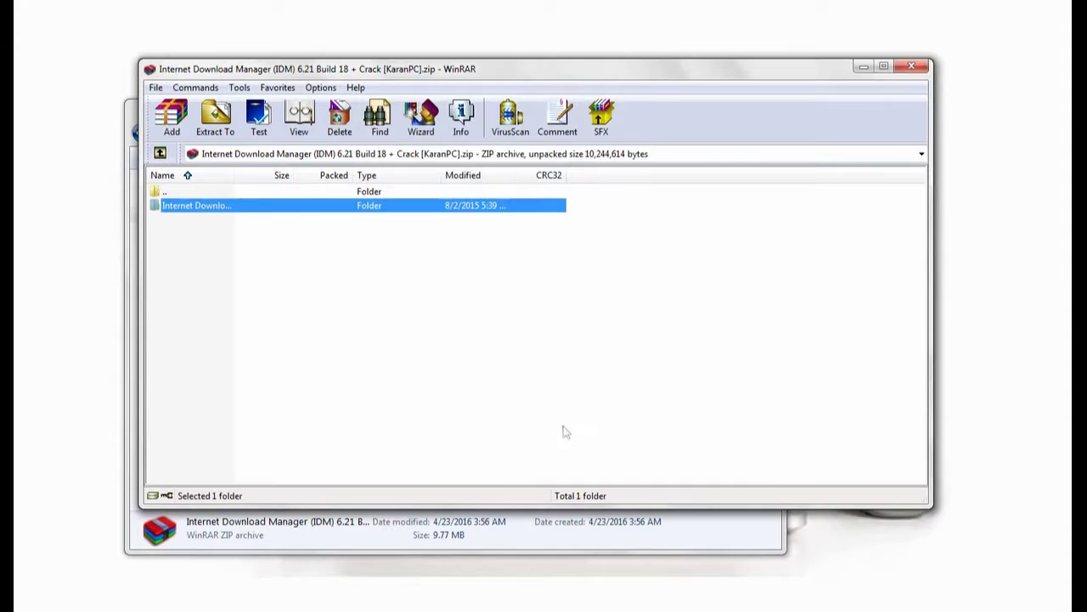
pyautogui.click(912, 65)
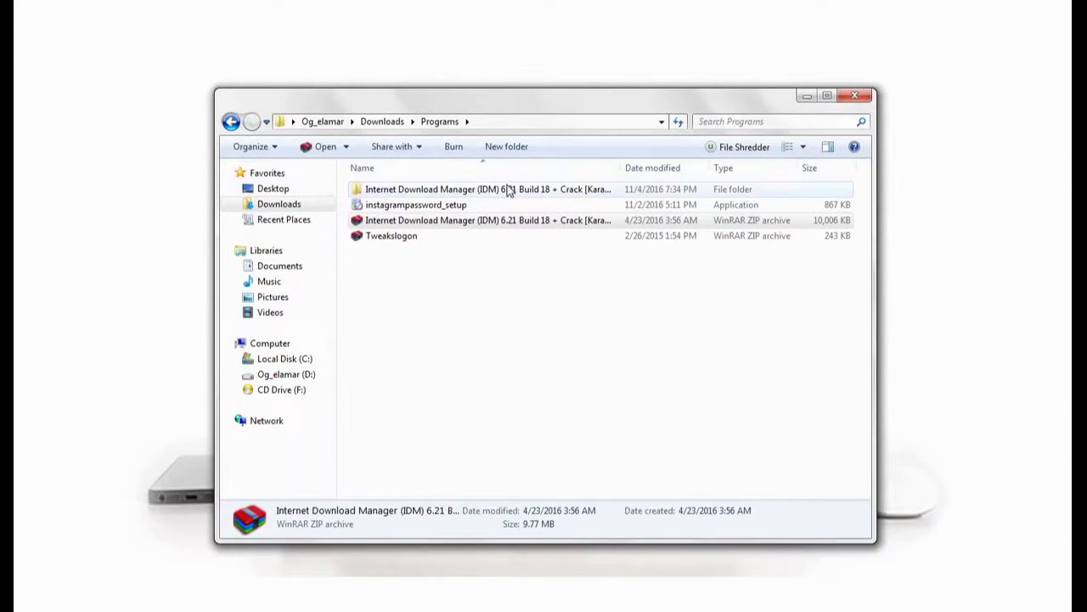
# - Open the extracted Internet Download Manager folder and its nested folder, launch the idman621 installer and dismiss its notice
pyautogui.doubleClick(418, 200)
pyautogui.doubleClick(413, 187)
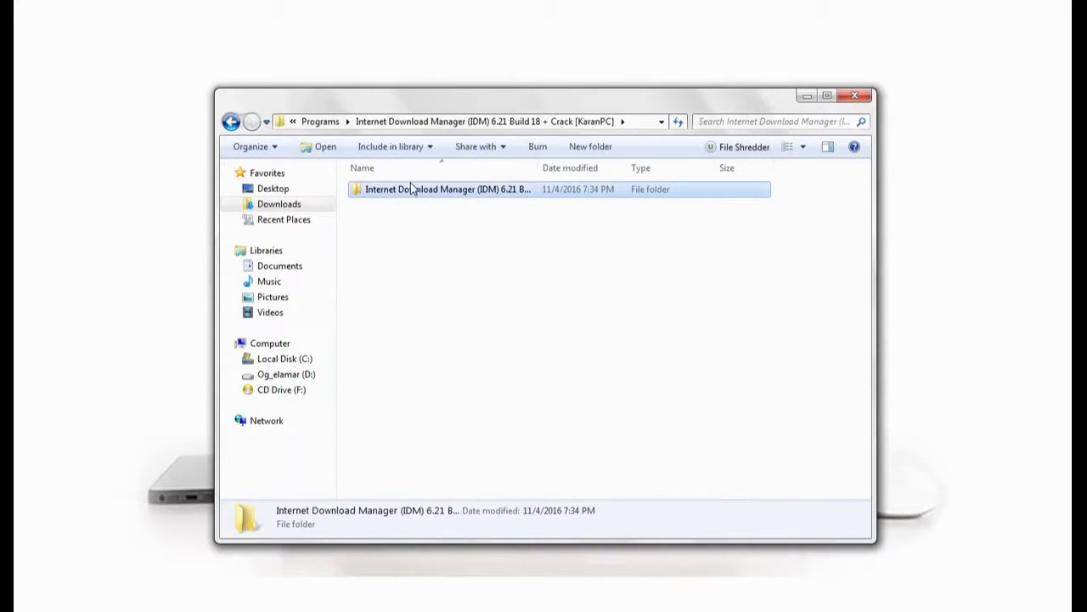
pyautogui.doubleClick(395, 206)
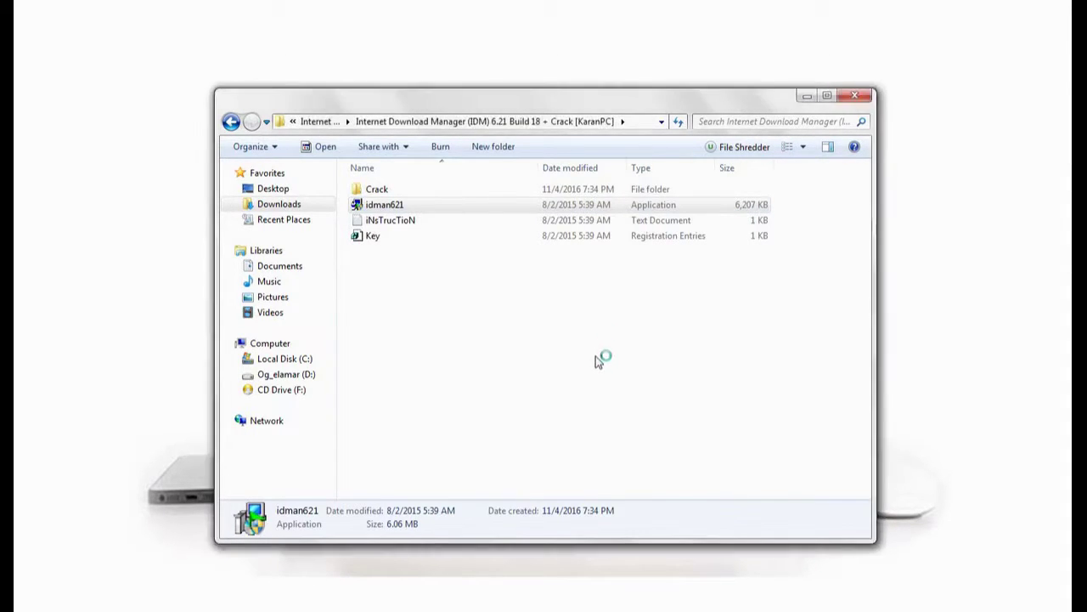
pyautogui.click(672, 363)
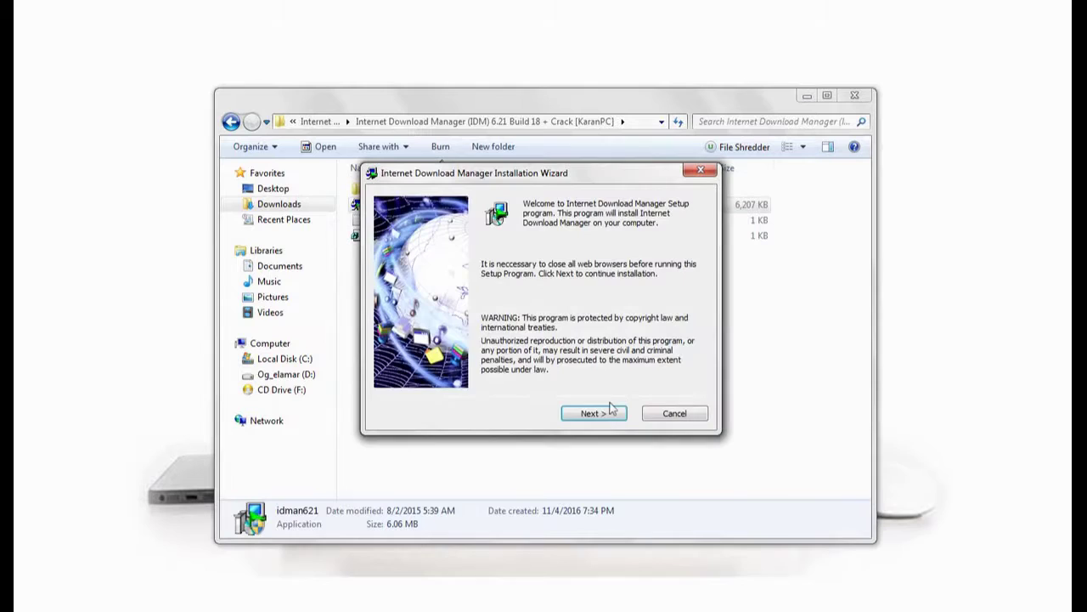
# - Complete the Internet Download Manager installation in C:\Program Files\Internet Download Manager with the desktop icon enabled
pyautogui.click(594, 413)
pyautogui.click(597, 414)
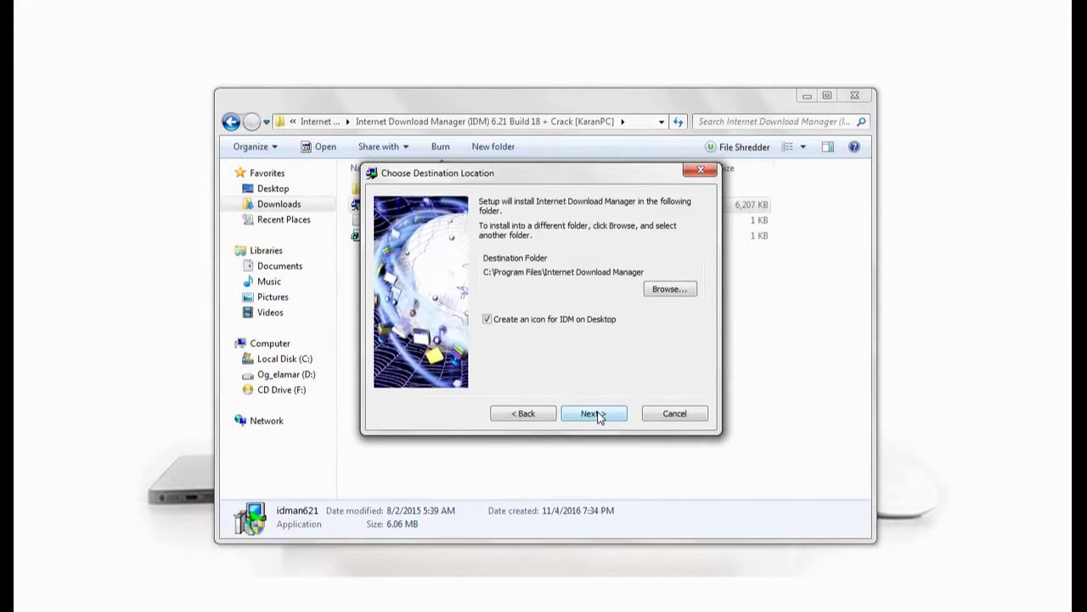
pyautogui.click(597, 414)
pyautogui.click(597, 414)
pyautogui.click(597, 414)
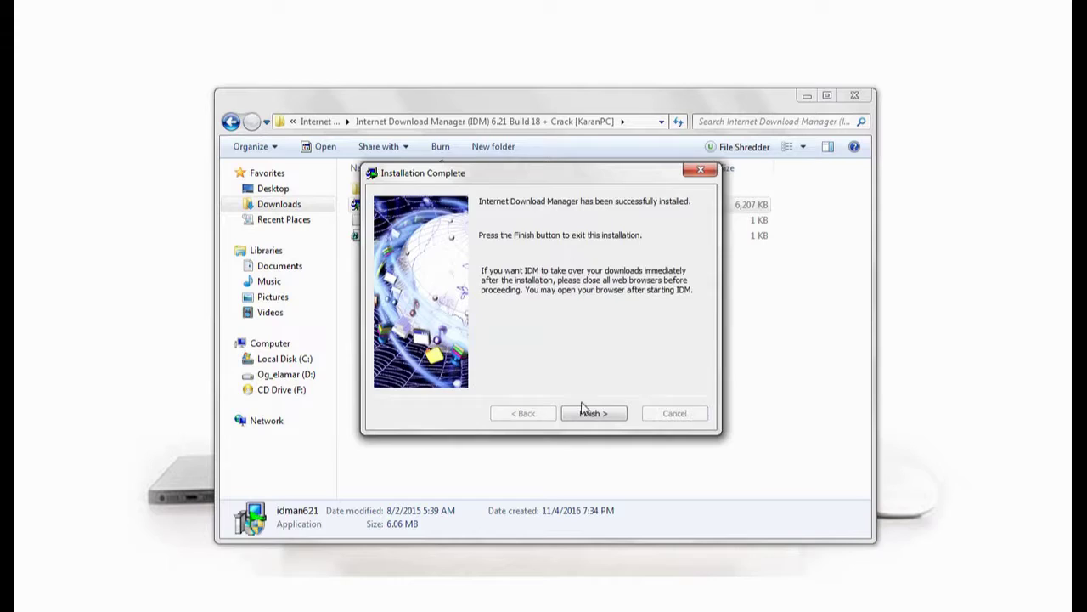
pyautogui.click(586, 413)
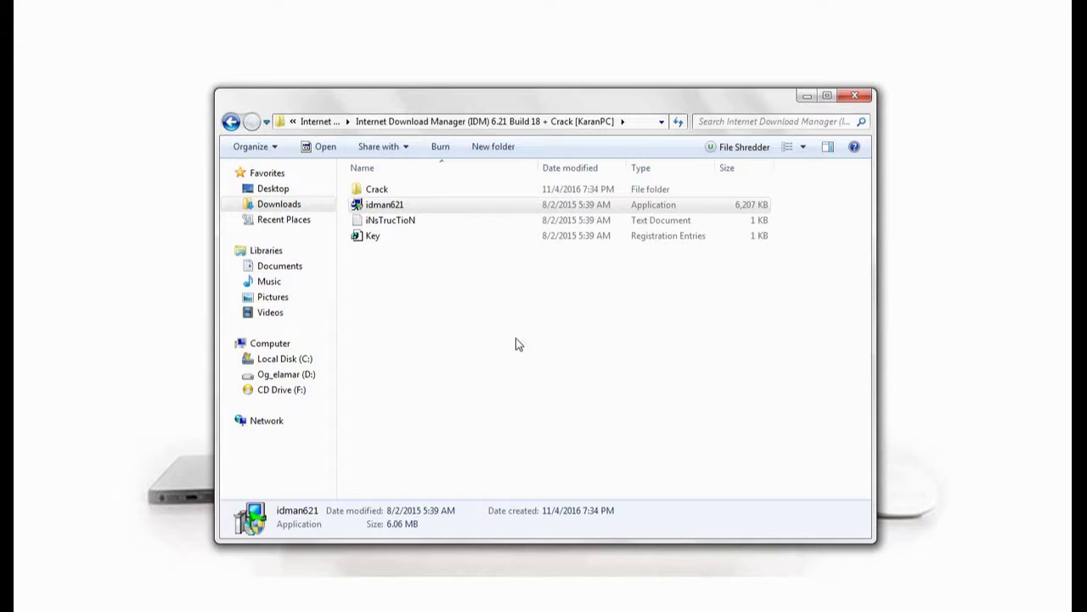
# - Merge the Key registration entries file into the Windows registry and confirm the addition
pyautogui.doubleClick(379, 238)
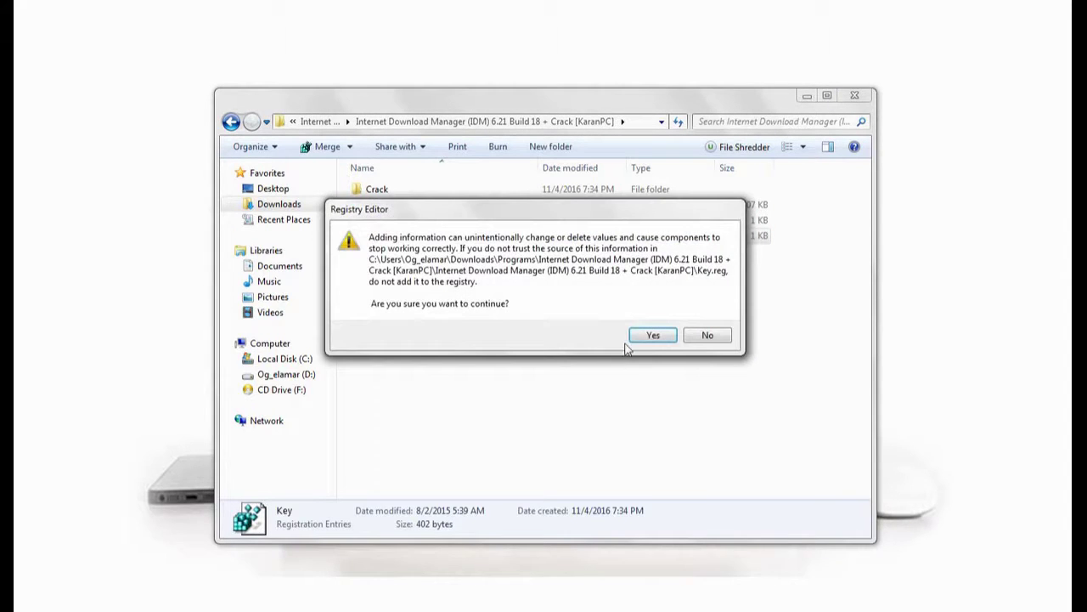
pyautogui.click(650, 336)
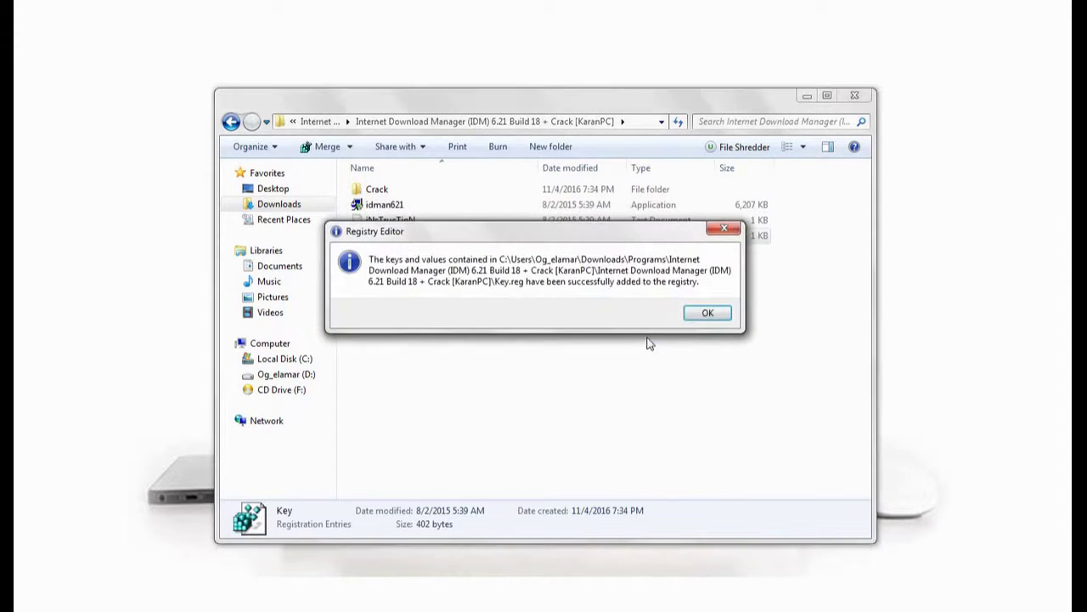
pyautogui.click(708, 314)
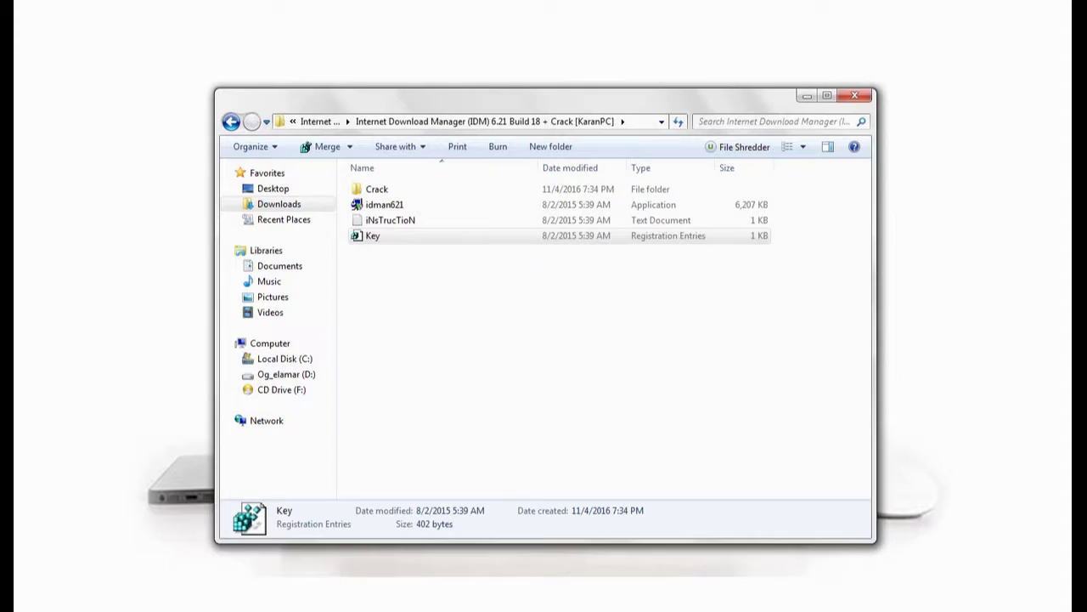
# - Open Windows Task Manager and select IDMan.exe in the list of running processes, cancelling the request to end it
pyautogui.rightClick(521, 608)
pyautogui.click(553, 589)
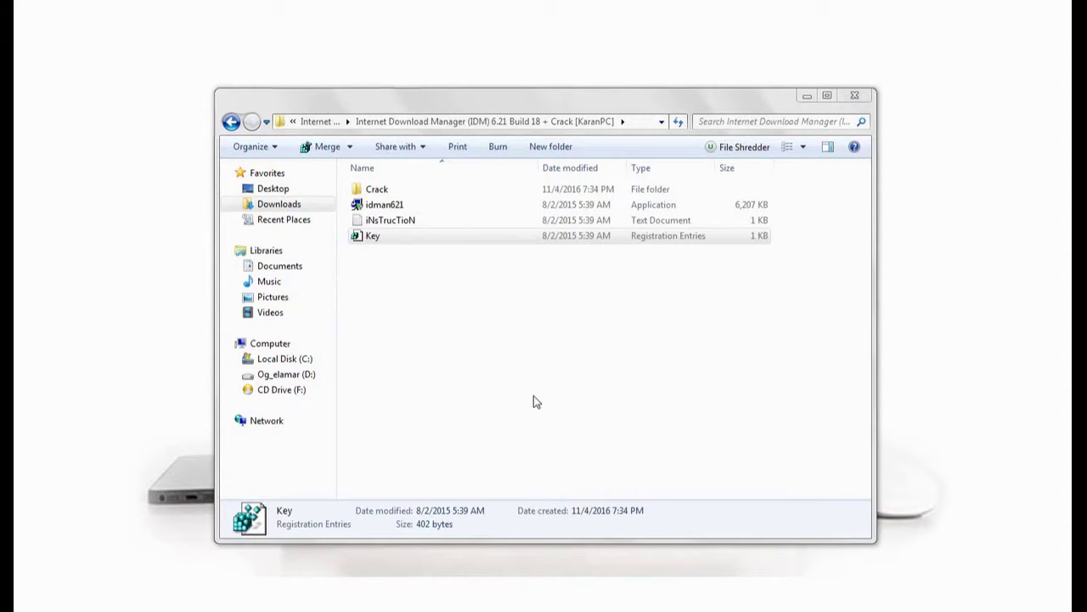
pyautogui.click(275, 74)
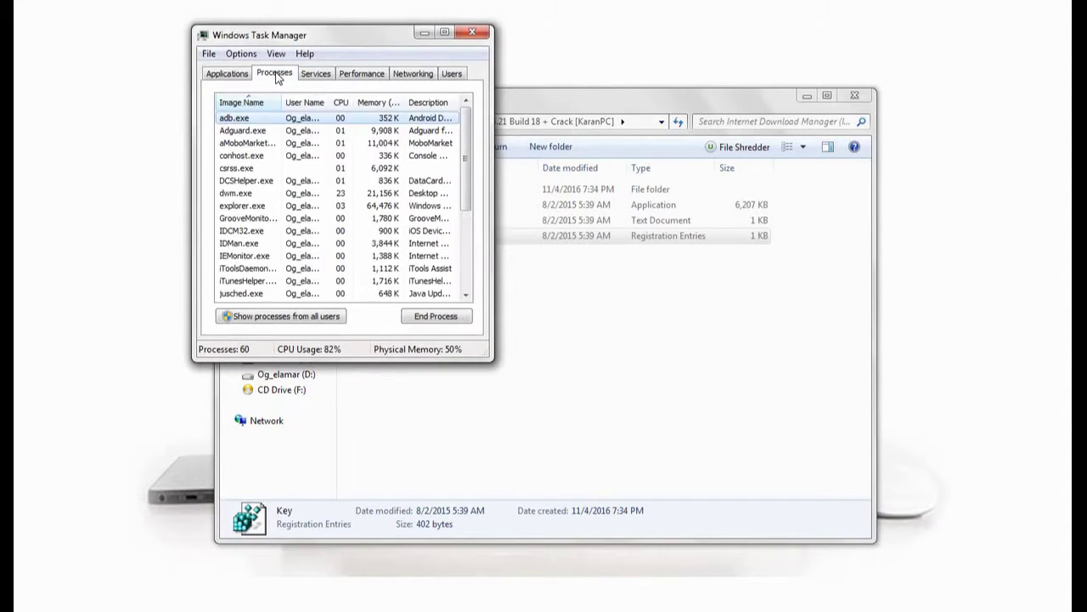
pyautogui.click(245, 155)
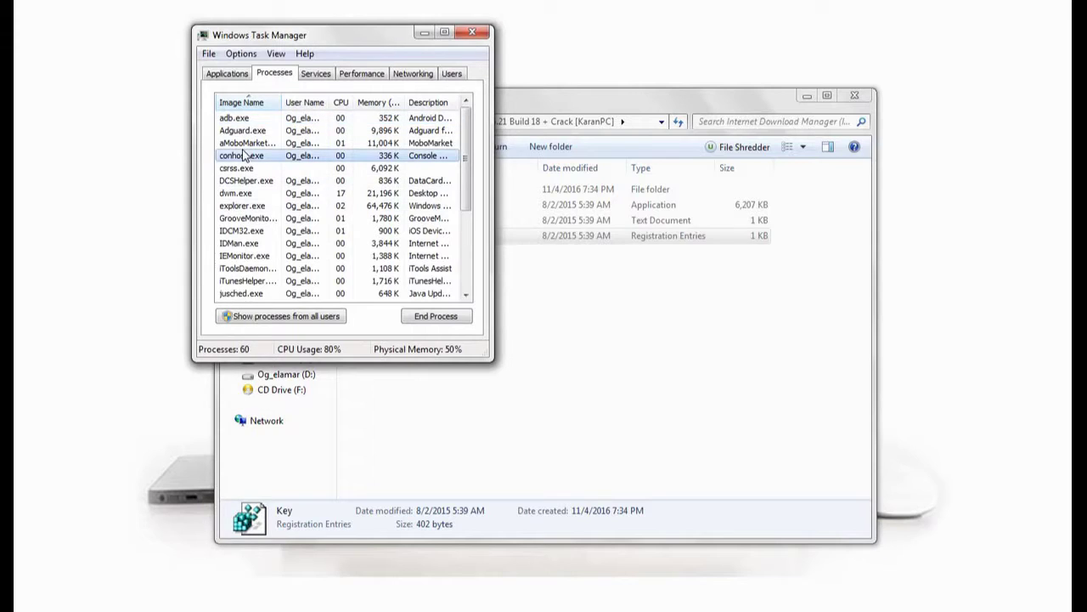
pyautogui.press('i')
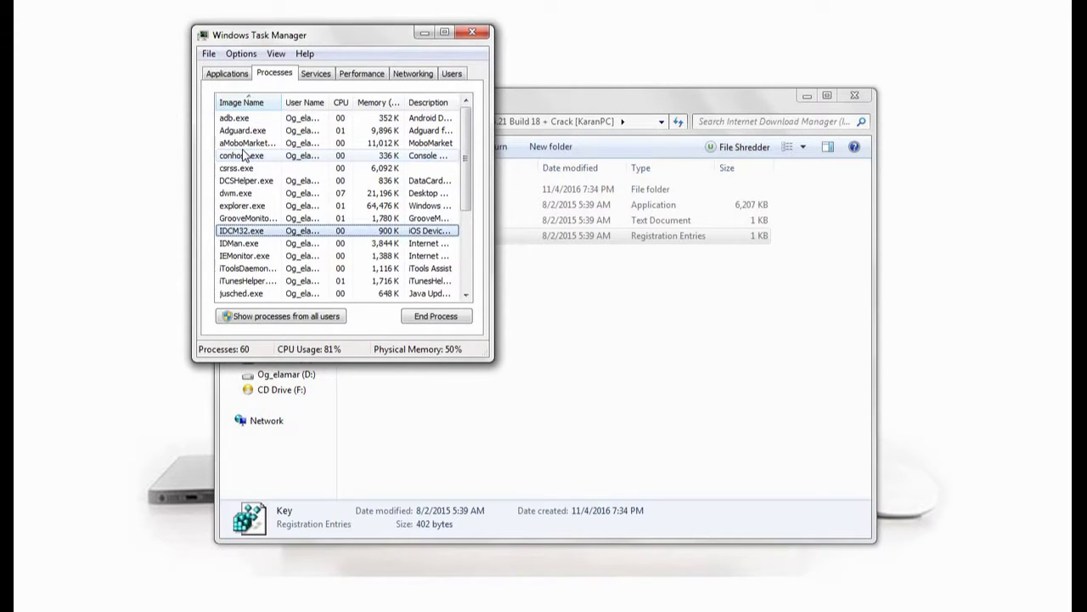
pyautogui.press('Down')
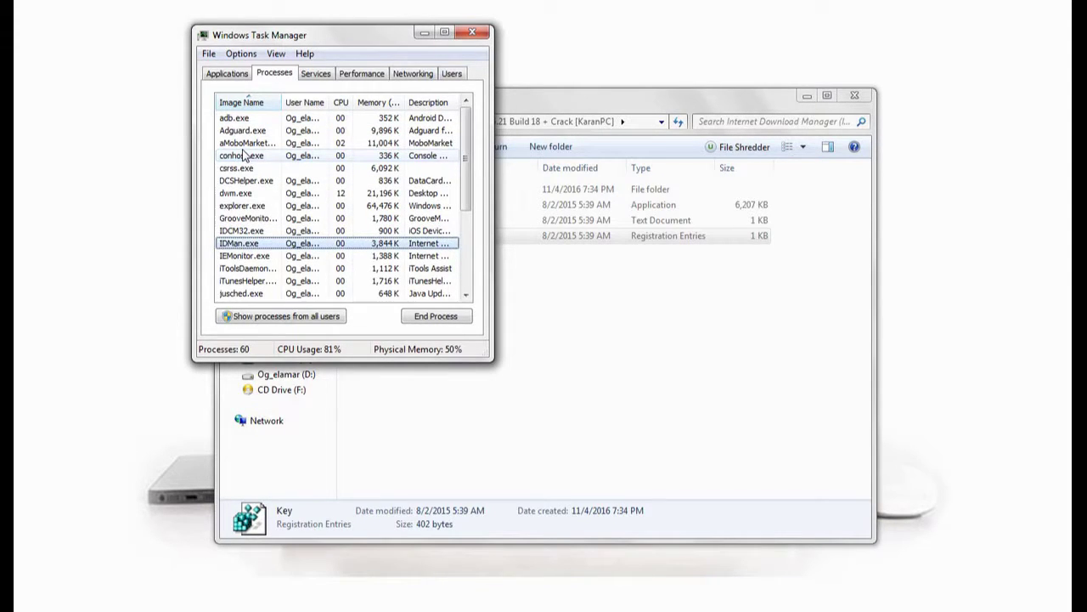
pyautogui.click(449, 317)
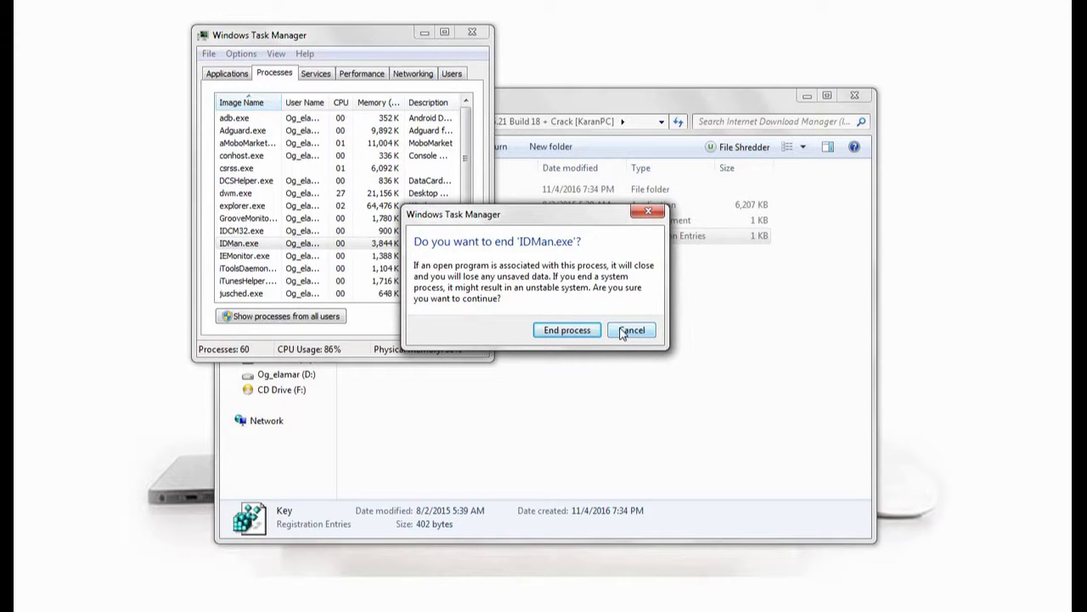
pyautogui.click(631, 331)
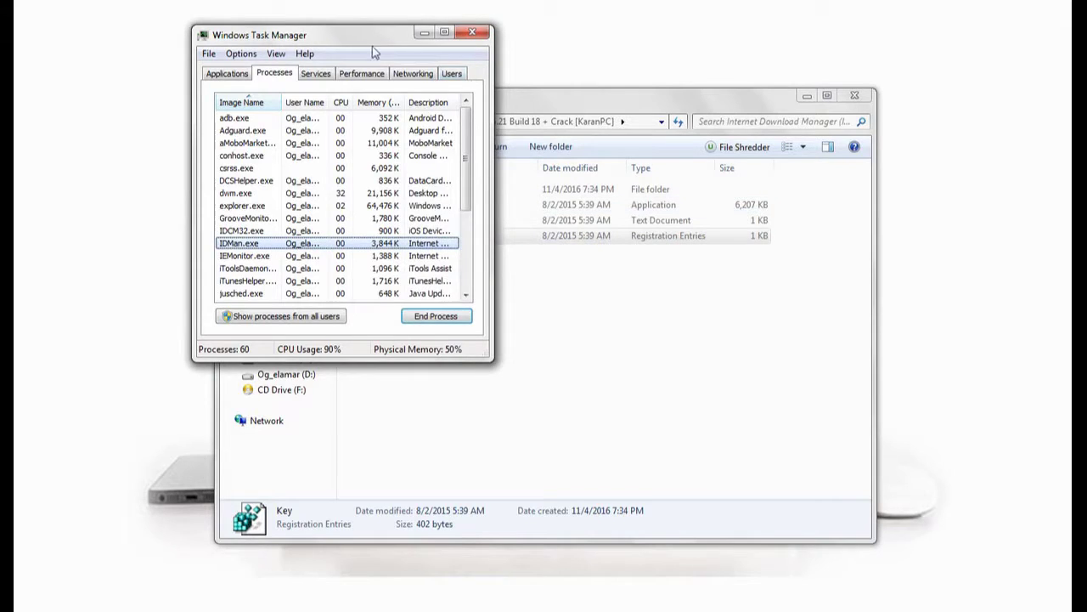
# - Arrange Task Manager and the folder window side by side, open the Crack folder and copy the IDMan application
pyautogui.moveTo(361, 41); pyautogui.dragTo(298, 40)
pyautogui.moveTo(512, 95); pyautogui.dragTo(595, 108)
pyautogui.click(459, 204)
pyautogui.doubleClick(458, 207)
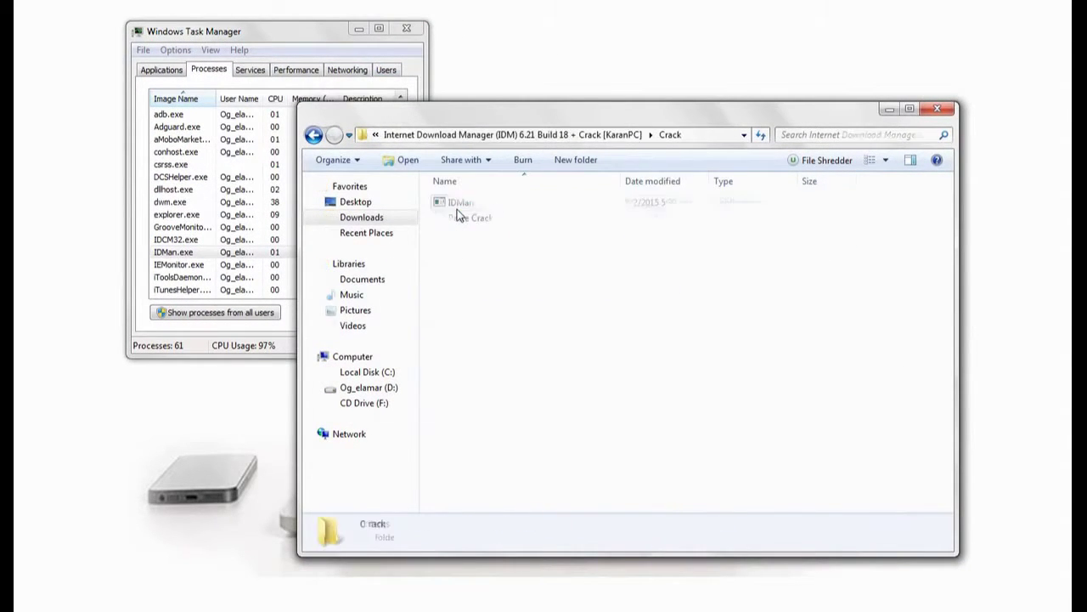
pyautogui.click(459, 208)
pyautogui.rightClick(459, 207)
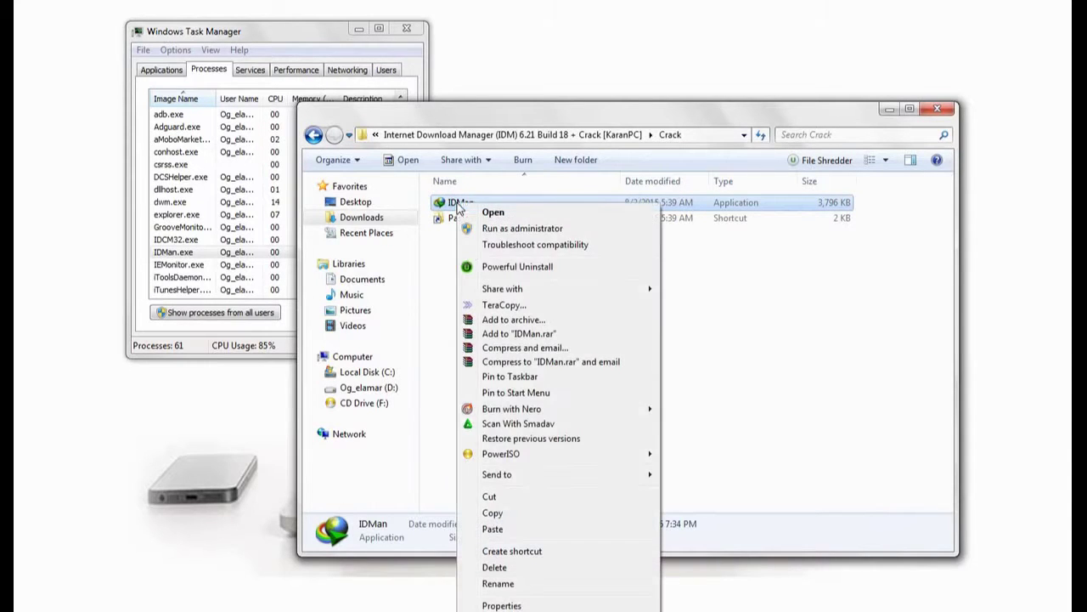
pyautogui.click(493, 513)
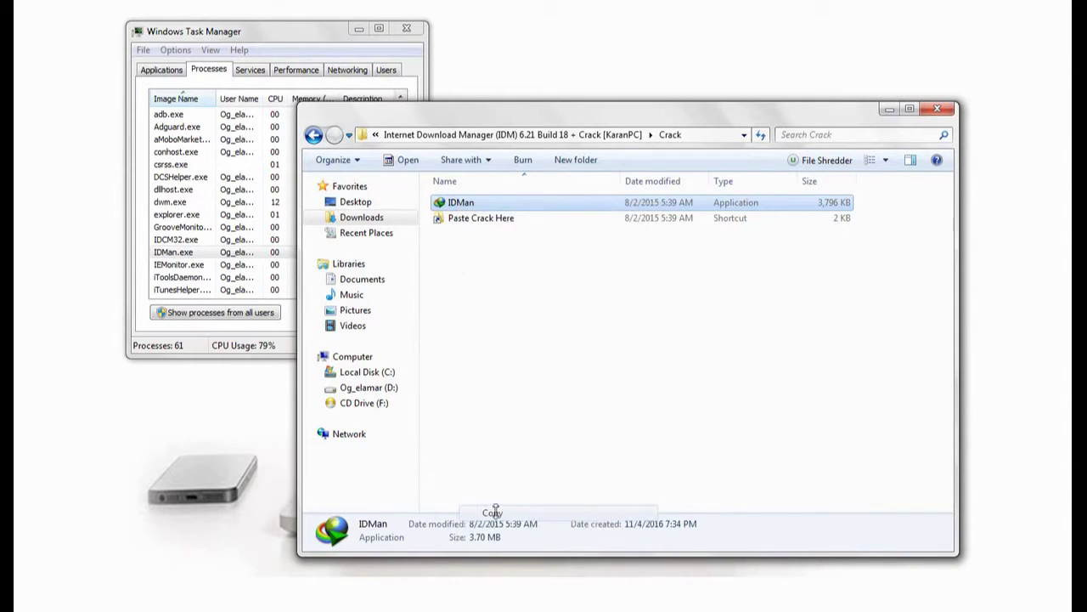
# - Try to paste IDMan into the Paste Crack Here shortcut's target folder, overwriting all existing files
pyautogui.click(482, 220)
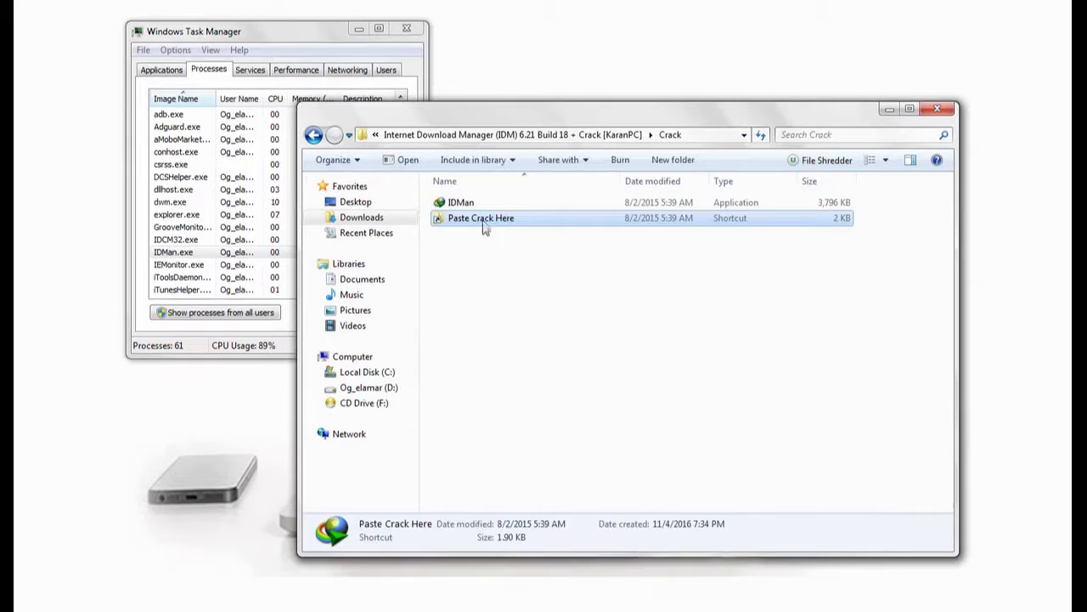
pyautogui.rightClick(483, 220)
pyautogui.click(518, 527)
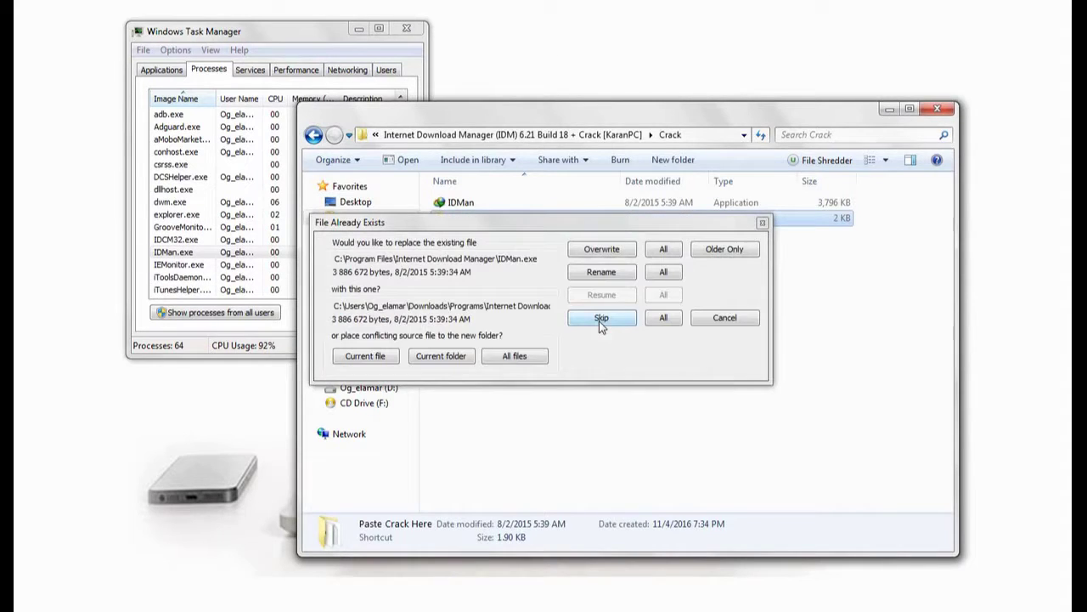
pyautogui.click(670, 252)
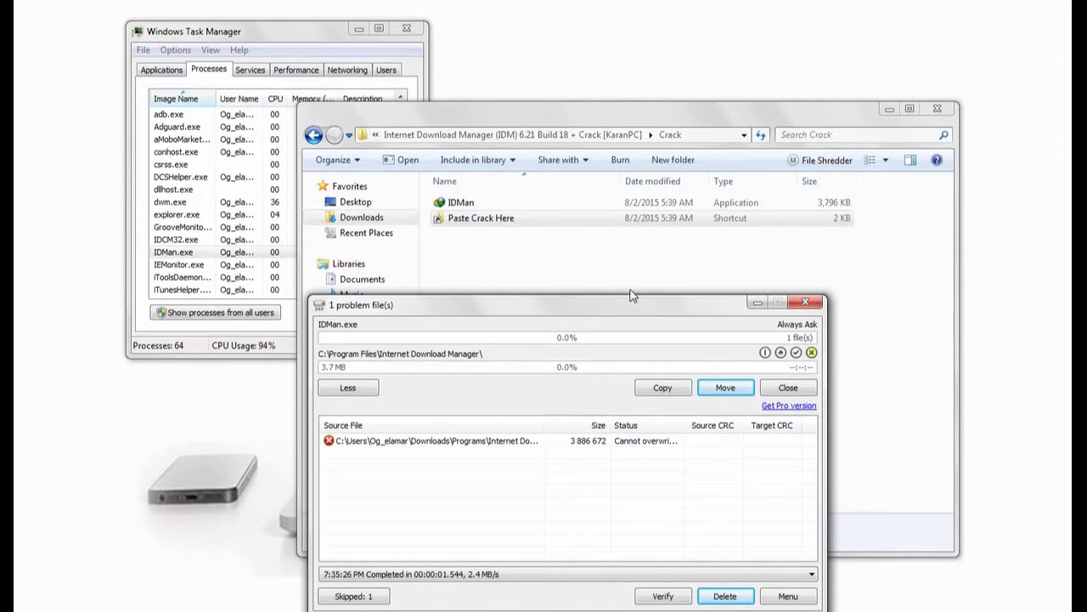
pyautogui.moveTo(560, 311); pyautogui.dragTo(621, 203)
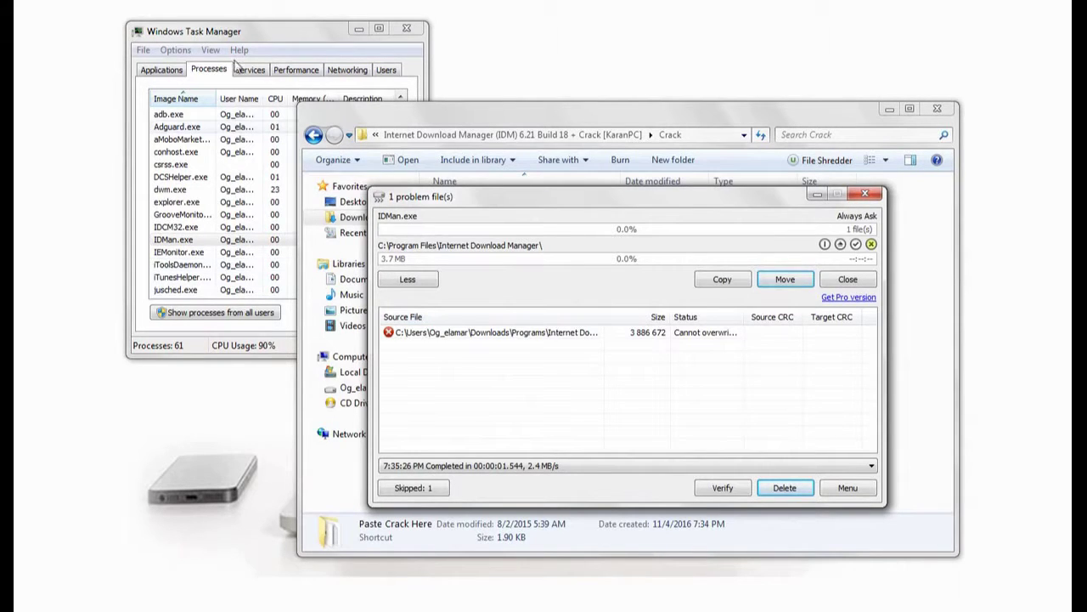
# - End the IDMan.exe process in Windows Task Manager, confirm ending it, and close Task Manager
pyautogui.click(238, 32)
pyautogui.doubleClick(238, 31)
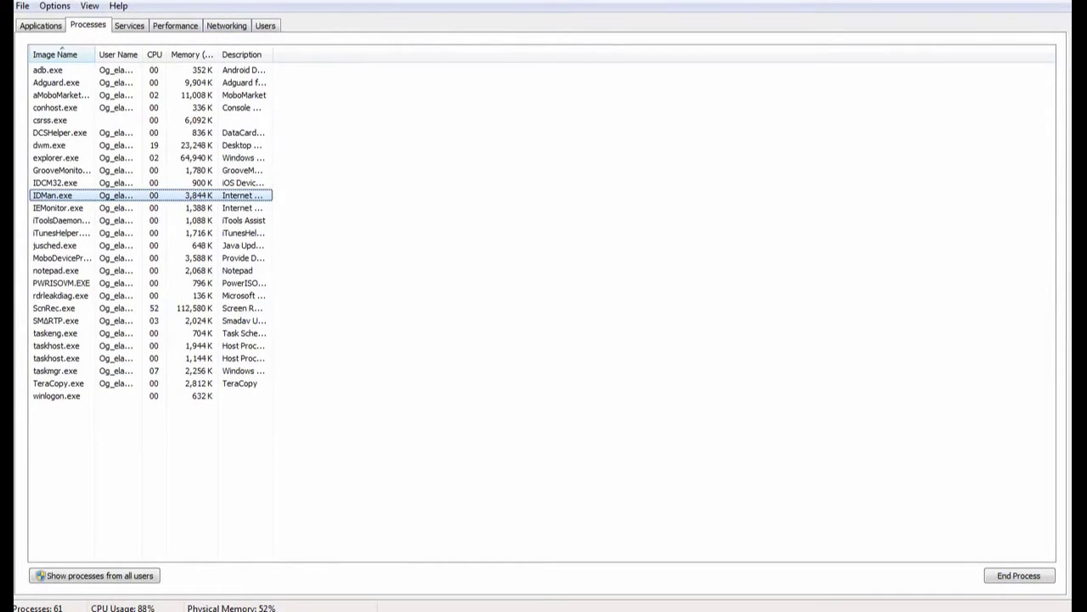
pyautogui.doubleClick(236, 7)
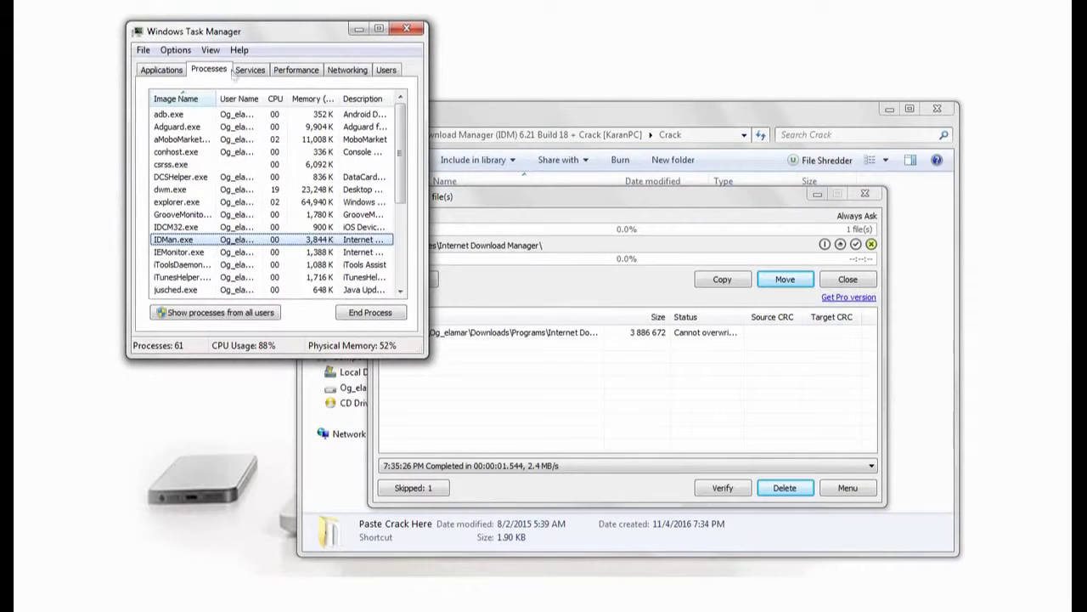
pyautogui.click(374, 316)
pyautogui.click(554, 331)
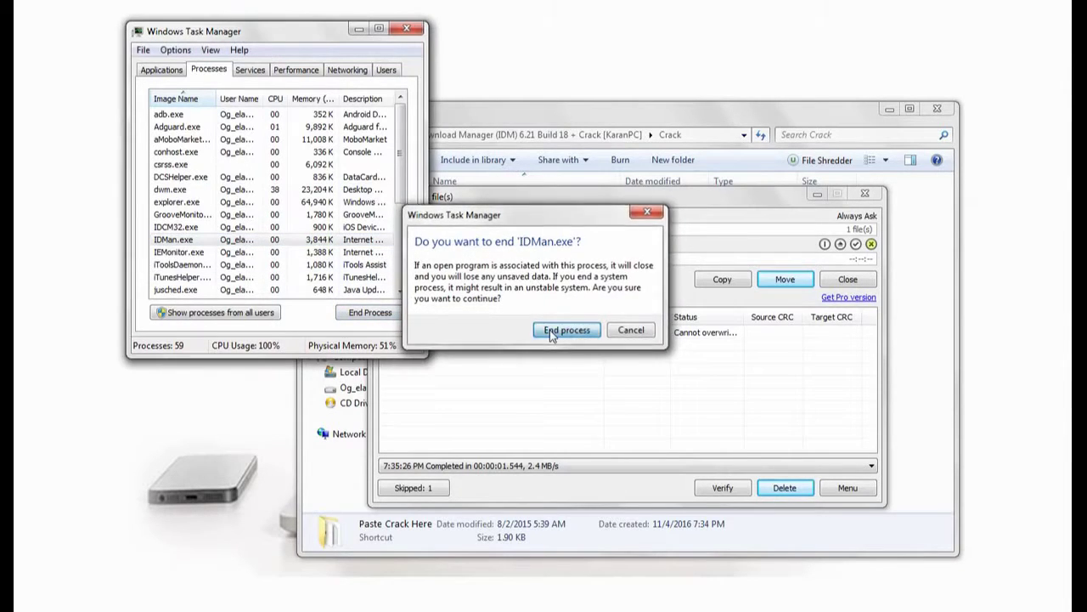
pyautogui.click(162, 70)
pyautogui.click(408, 32)
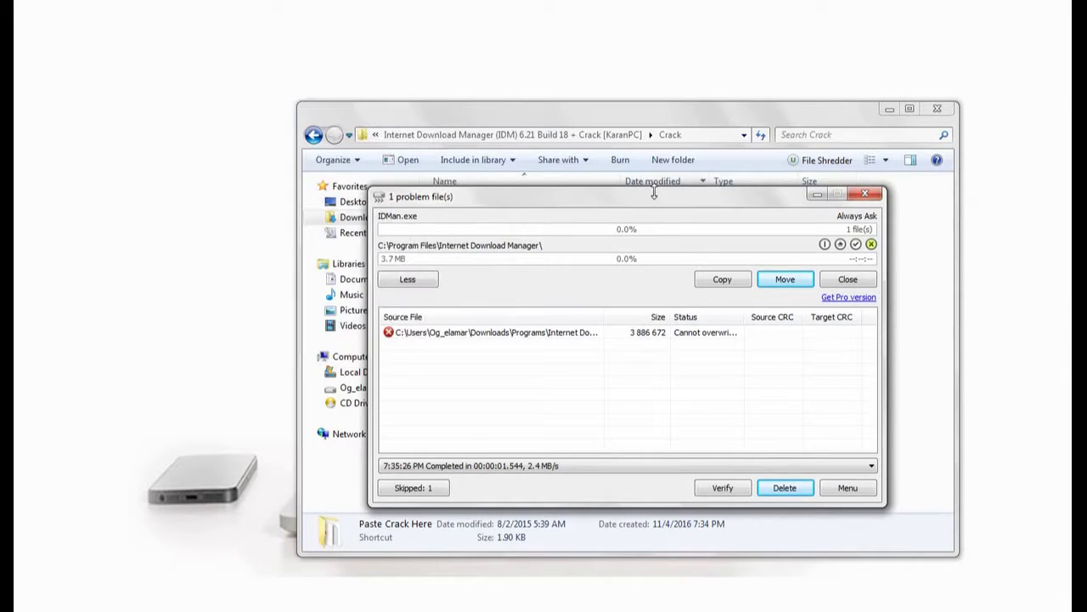
# - Retry copying IDMan.exe into C:\Program Files\Internet Download Manager, overwriting the existing file, and close the copy window
pyautogui.click(711, 281)
pyautogui.click(676, 250)
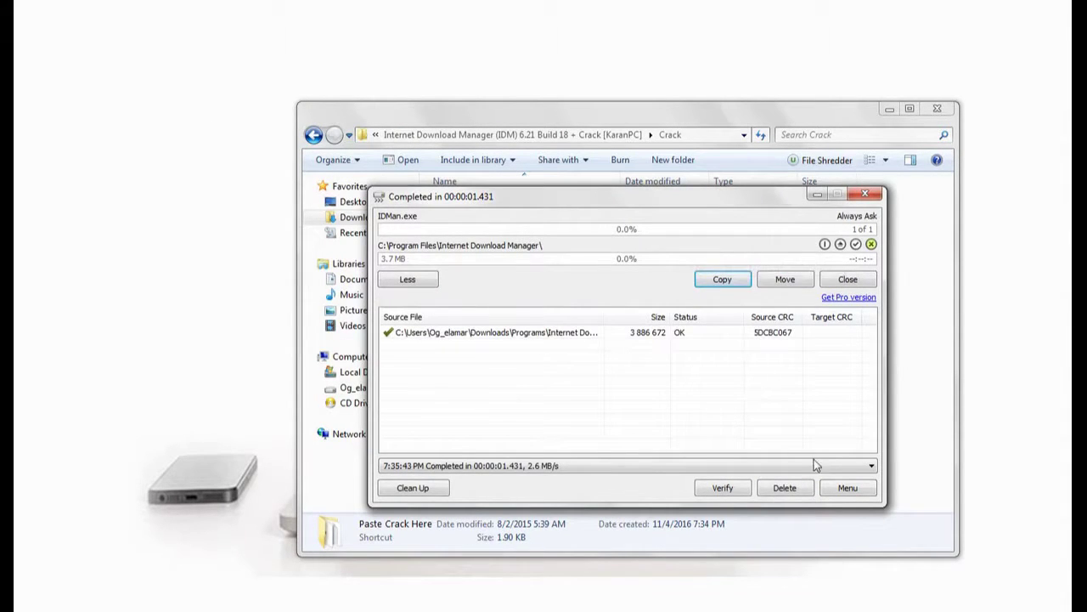
pyautogui.click(862, 283)
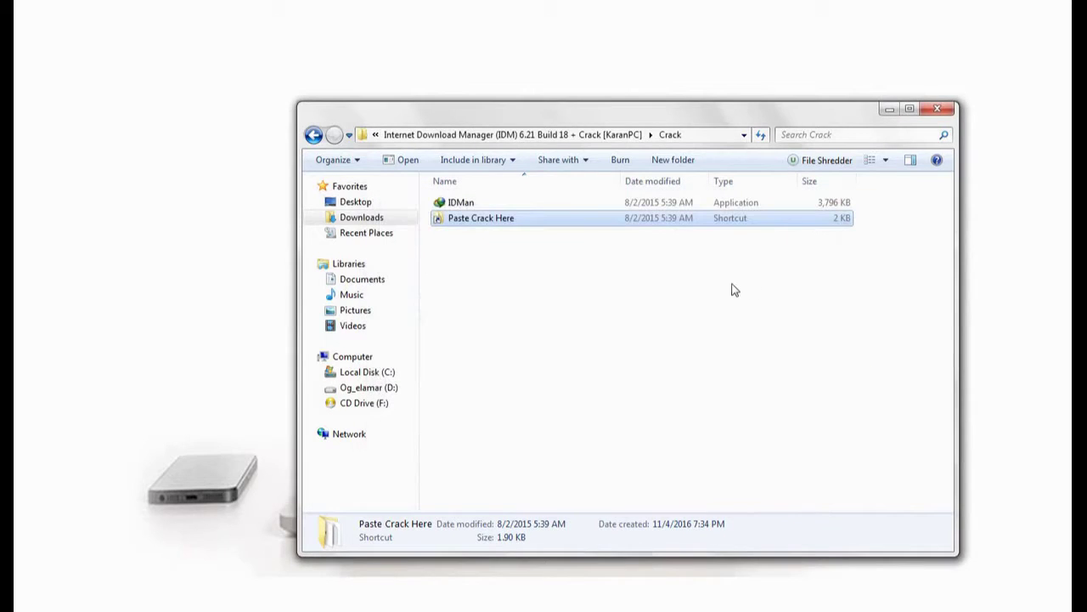
pyautogui.click(502, 299)
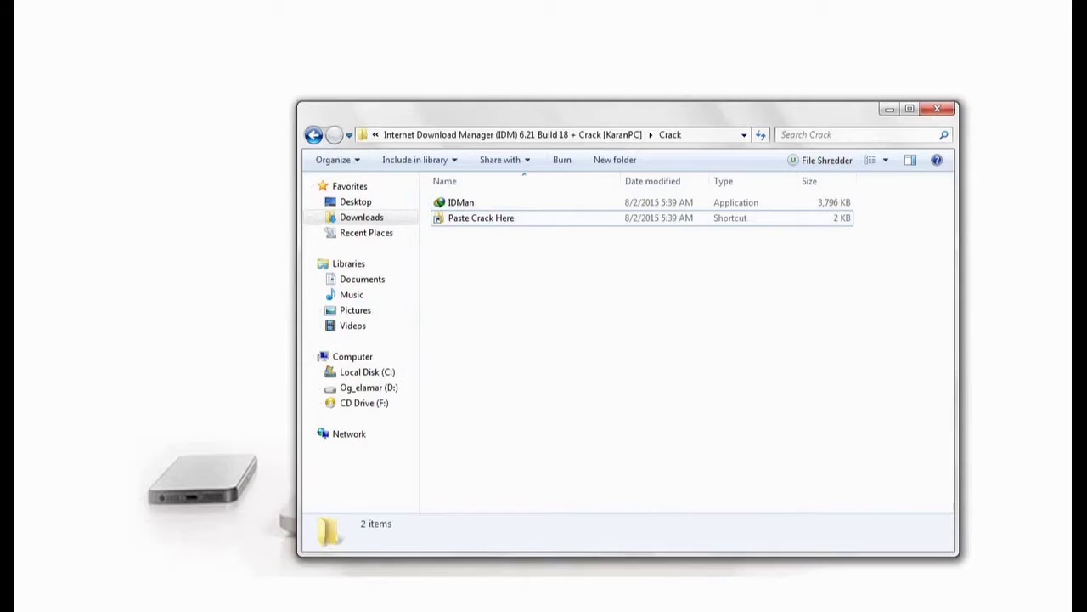
# - Launch Internet Download Manager from its shortcut in the Desktop folder to check it, and close it and the folder window
pyautogui.press('super')
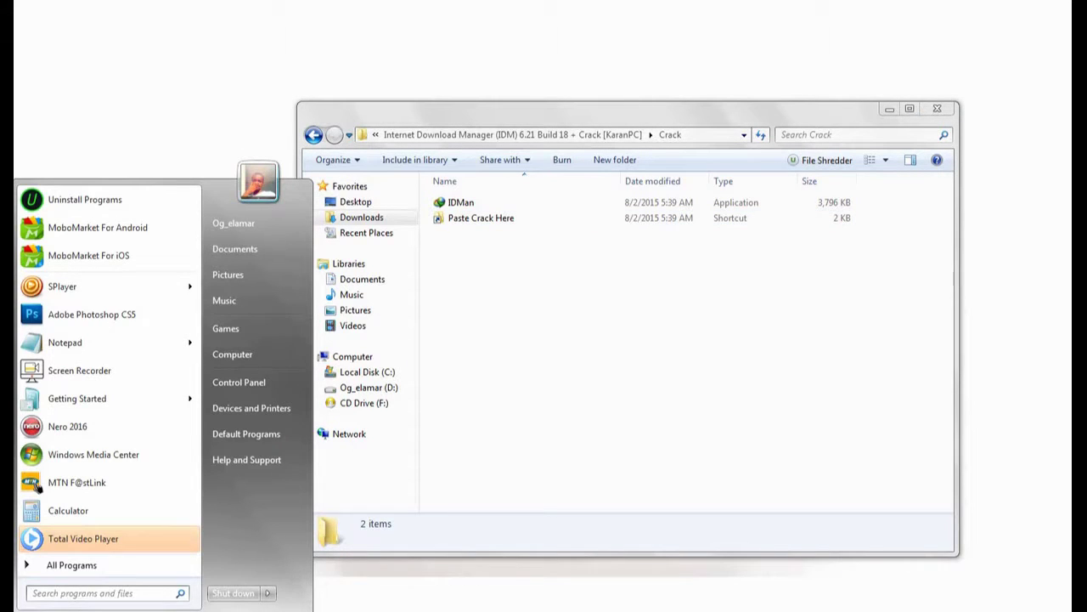
pyautogui.press('super')
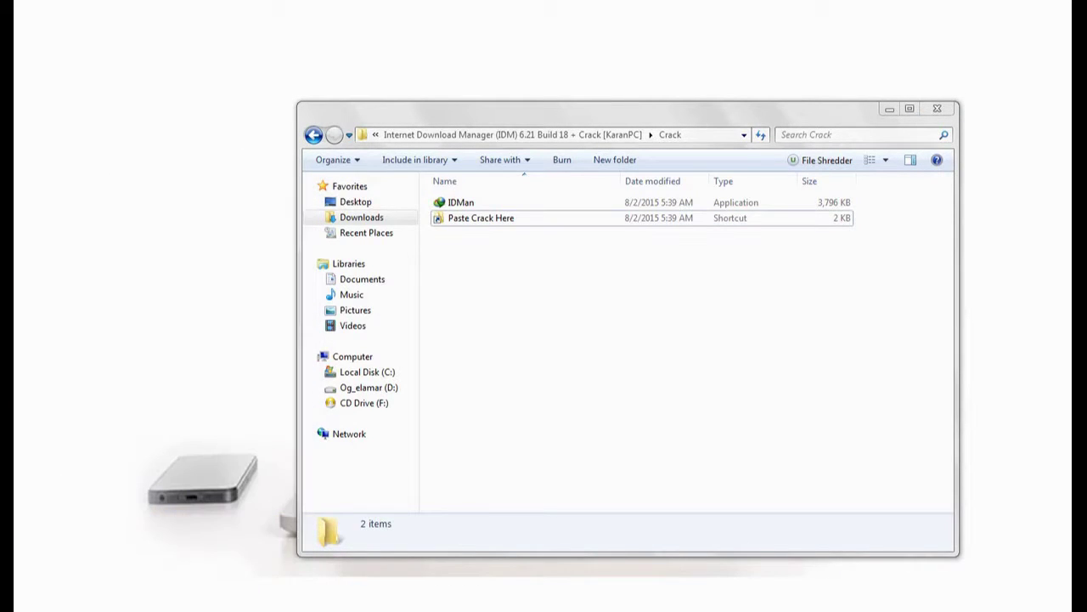
pyautogui.click(355, 202)
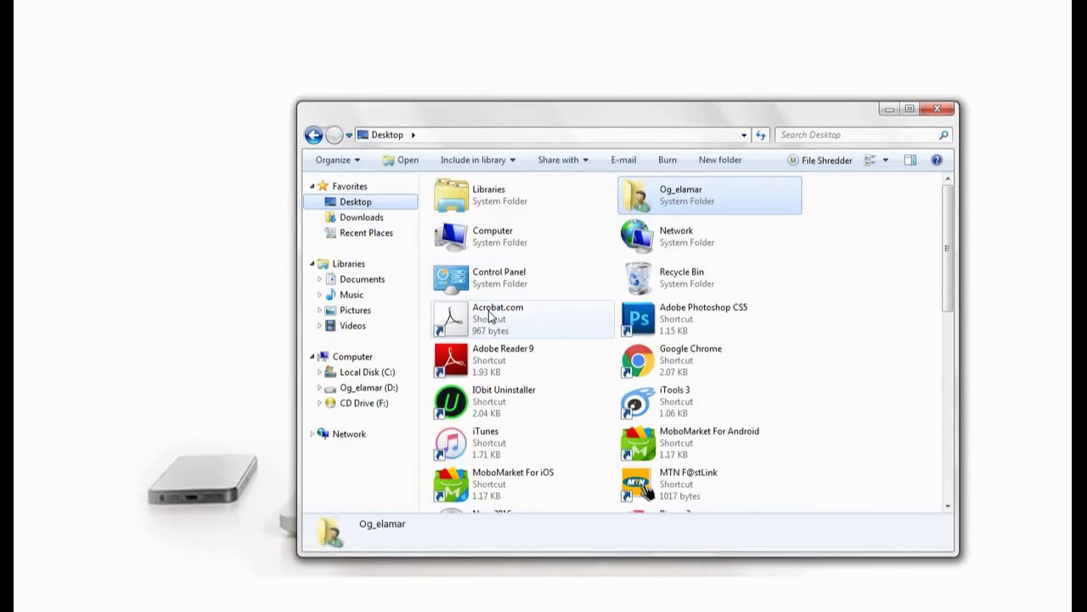
pyautogui.click(489, 316)
pyautogui.press('i')
pyautogui.press('i')
pyautogui.press('i')
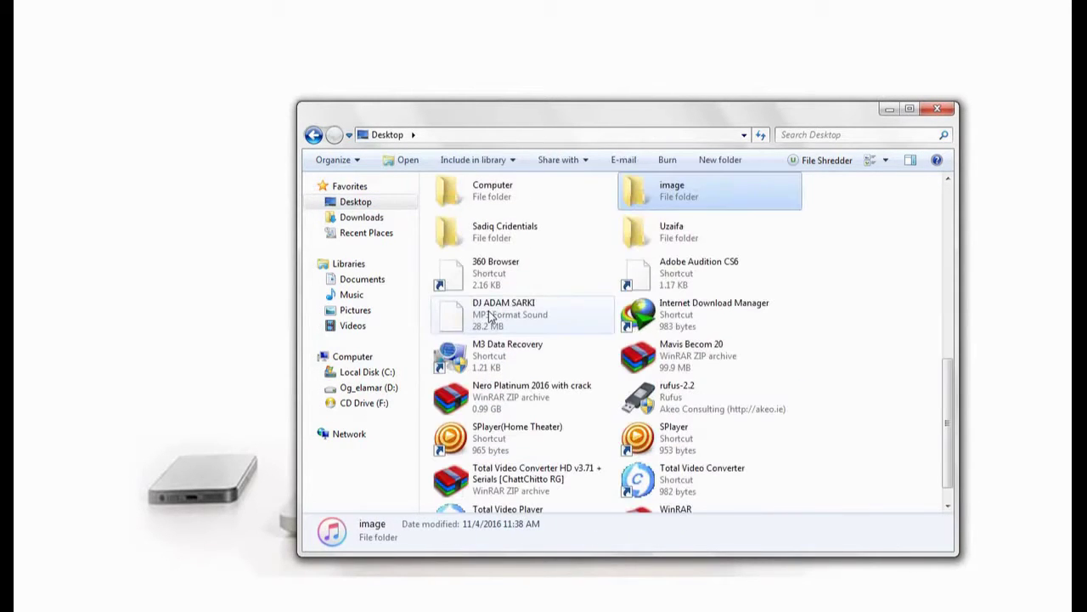
pyautogui.press('i')
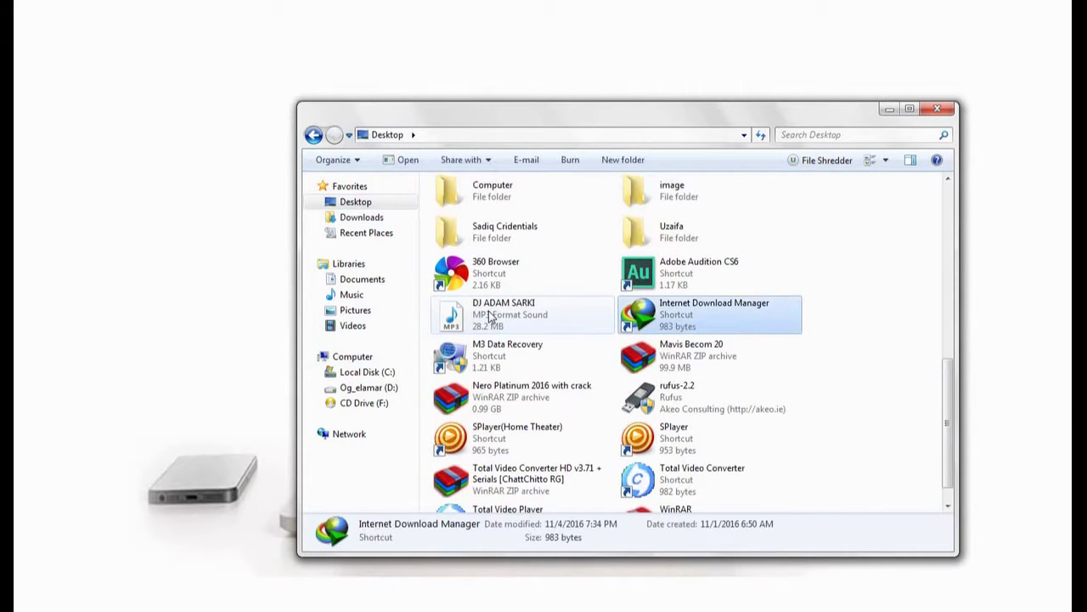
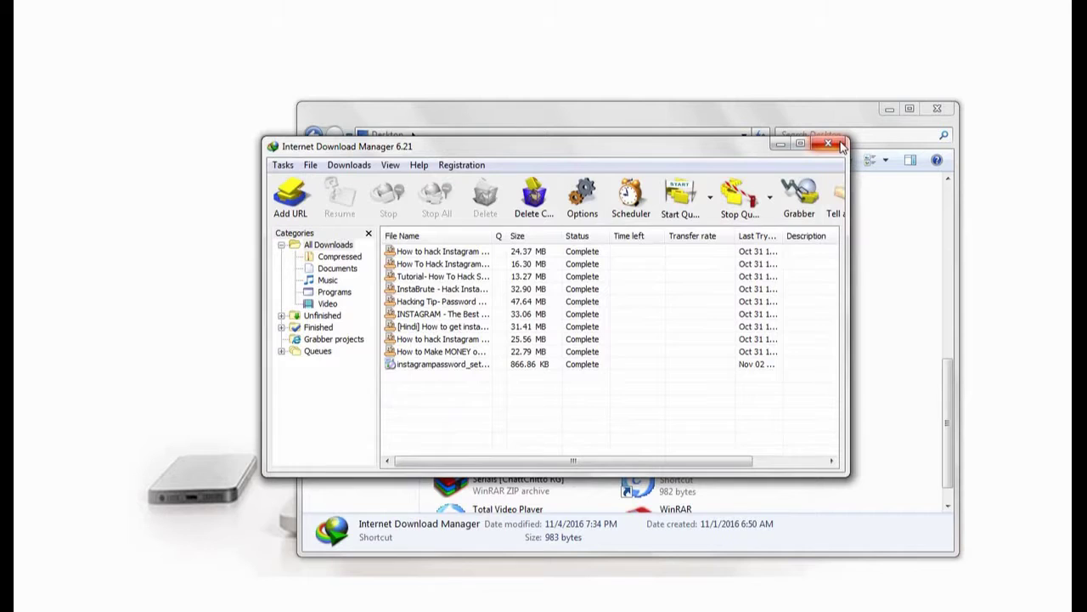
pyautogui.click(838, 145)
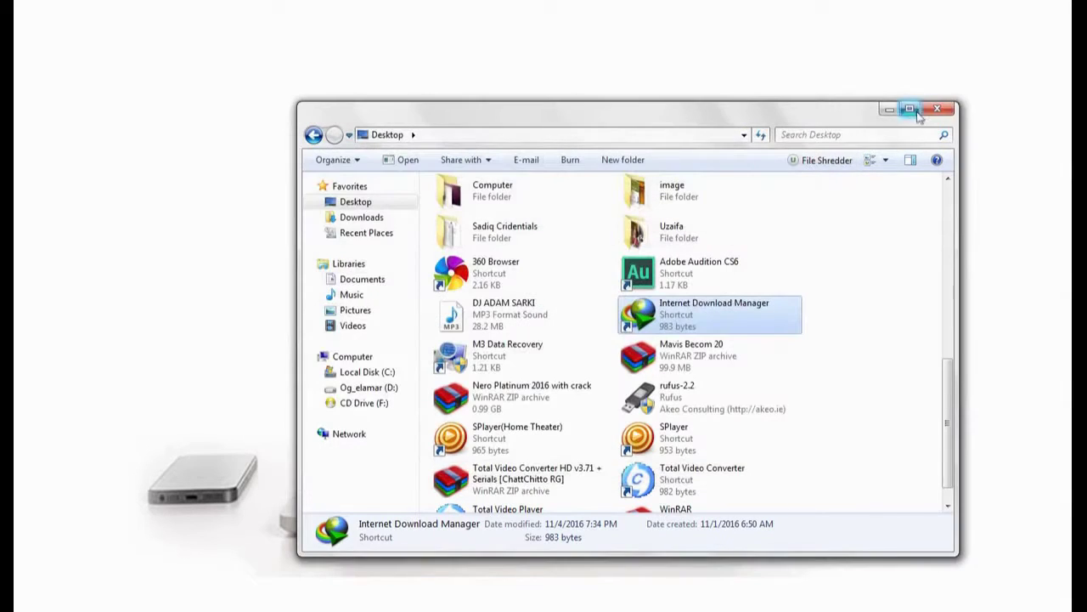
pyautogui.click(934, 112)
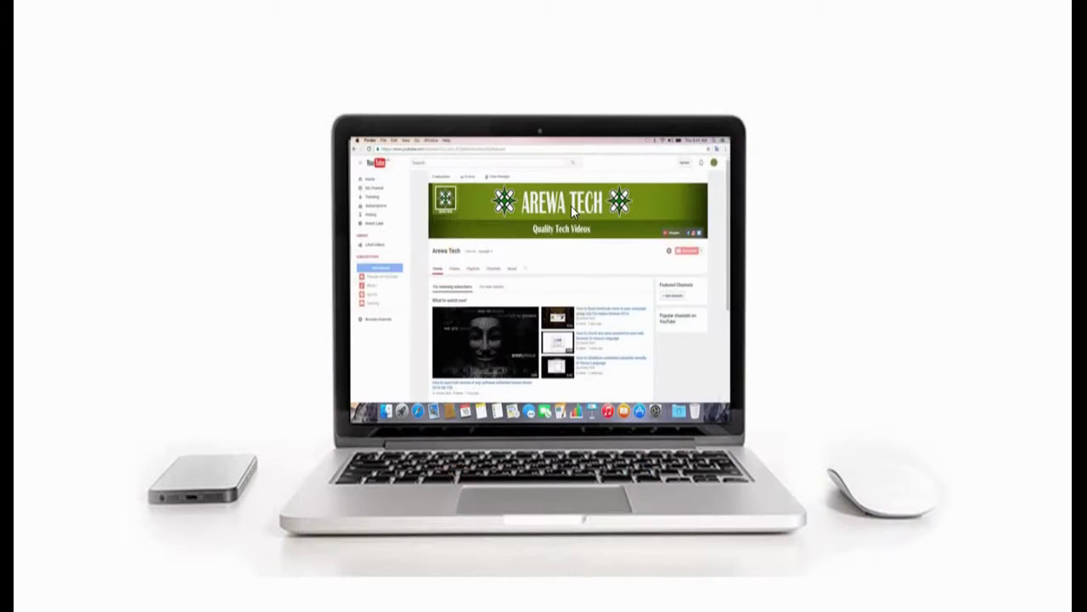
pyautogui.rightClick(571, 206)
pyautogui.click(601, 247)
pyautogui.rightClick(600, 243)
pyautogui.click(623, 283)
pyautogui.rightClick(622, 282)
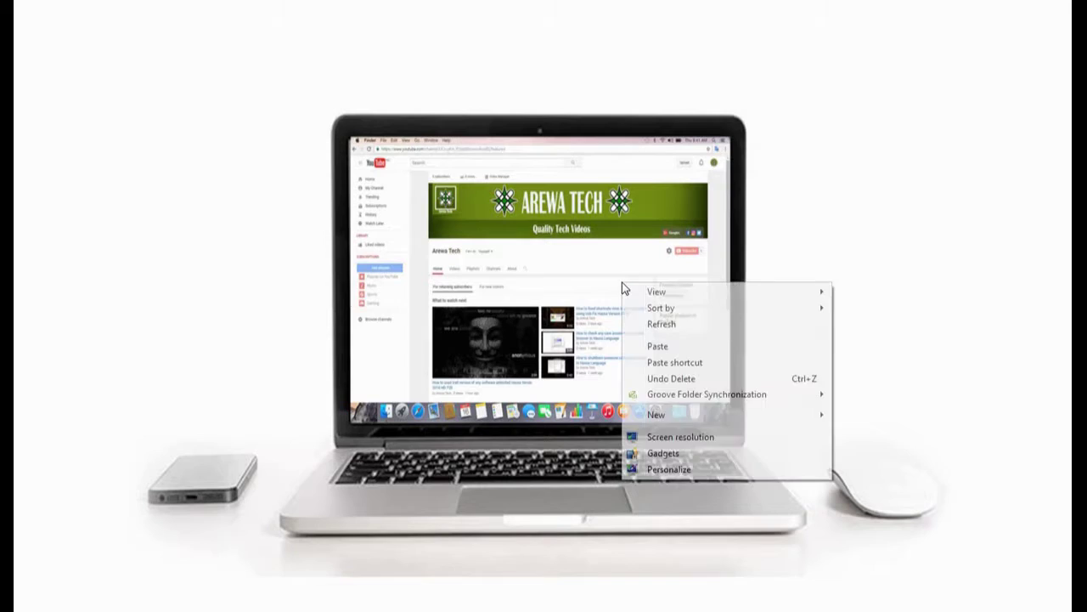
pyautogui.click(644, 322)
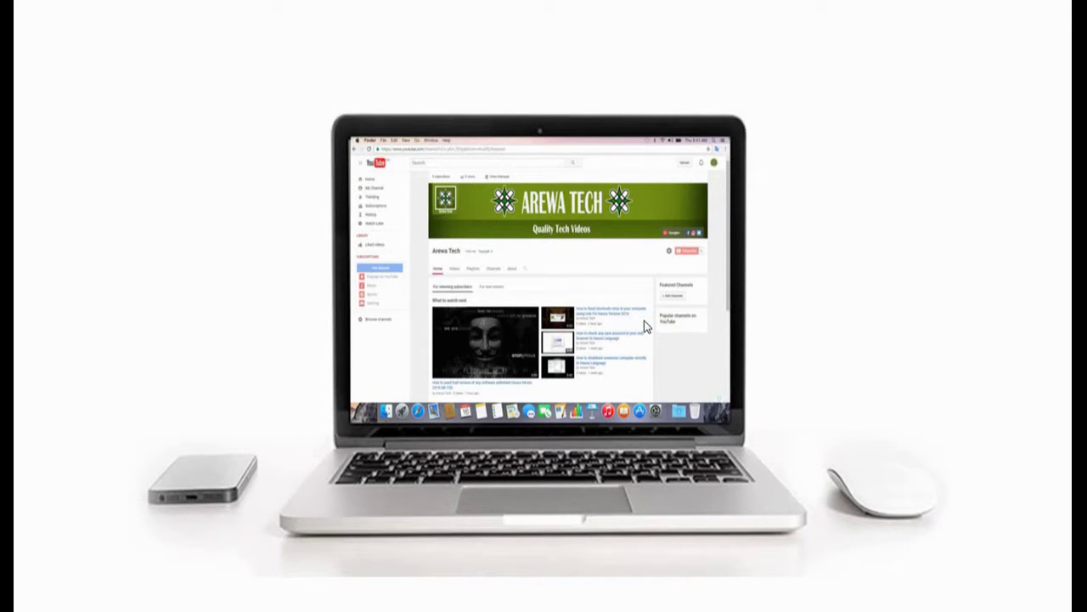
pyautogui.rightClick(644, 321)
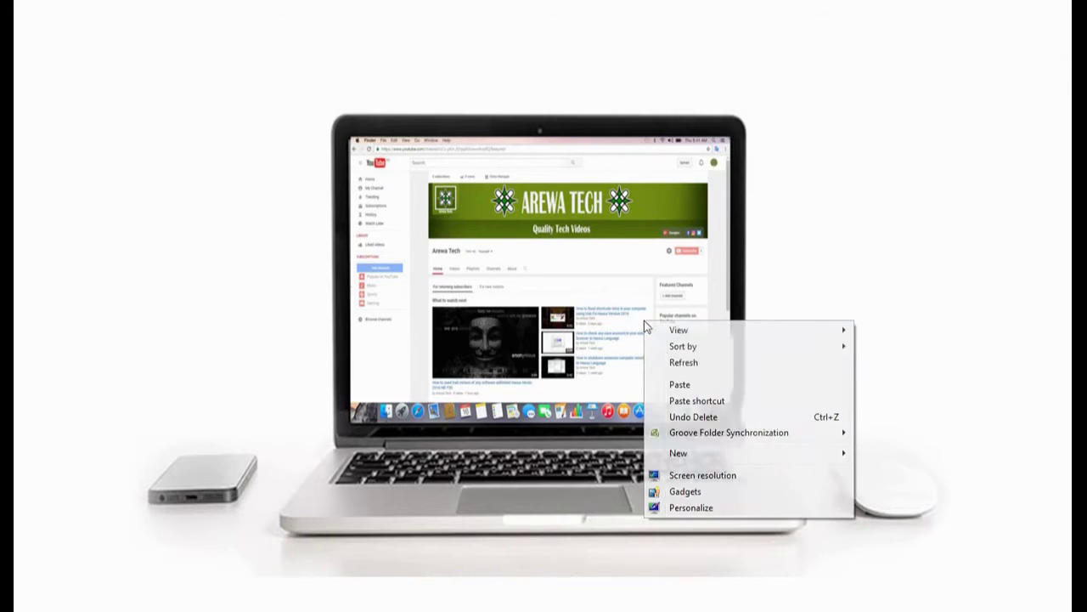
pyautogui.click(673, 363)
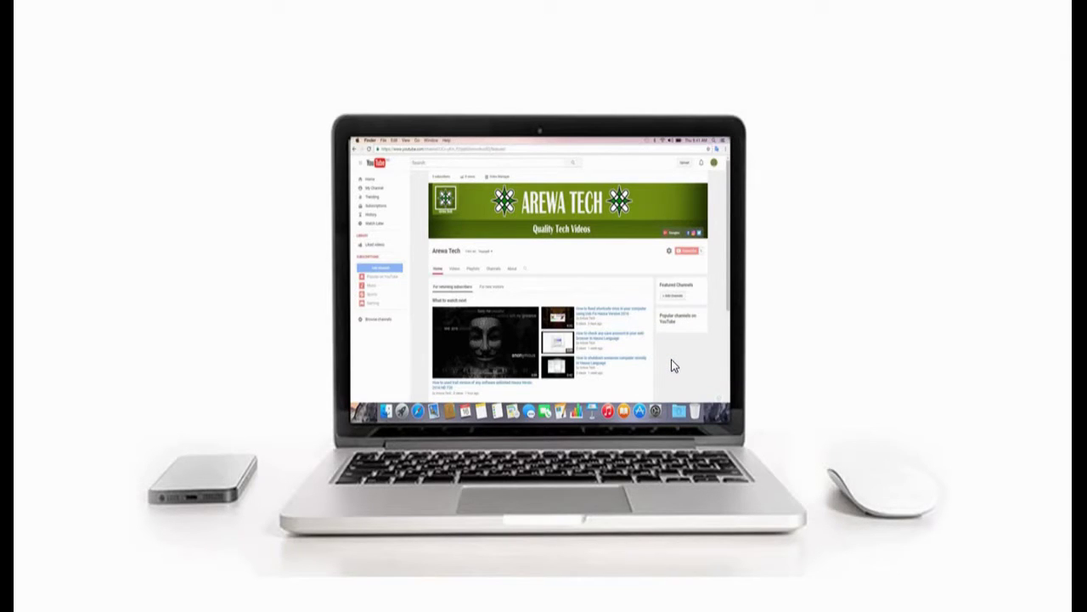